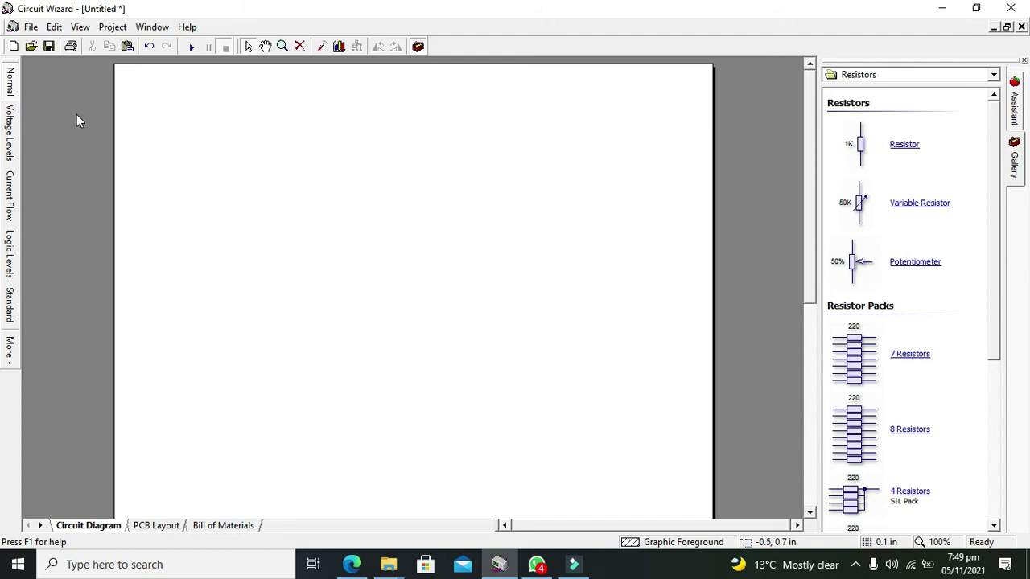
Create a new project based on the Electronics Project template.
click(31, 26)
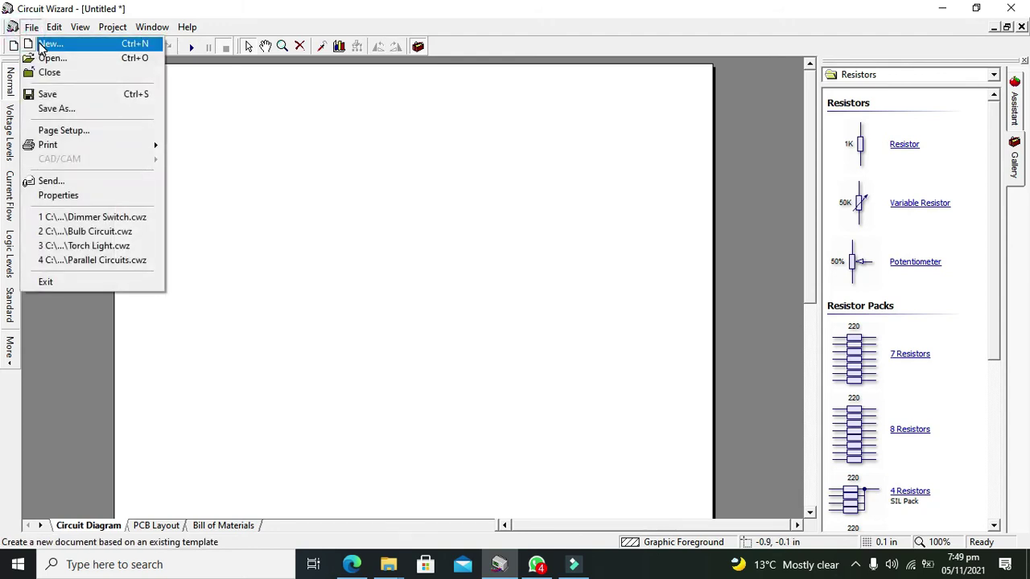
click(40, 45)
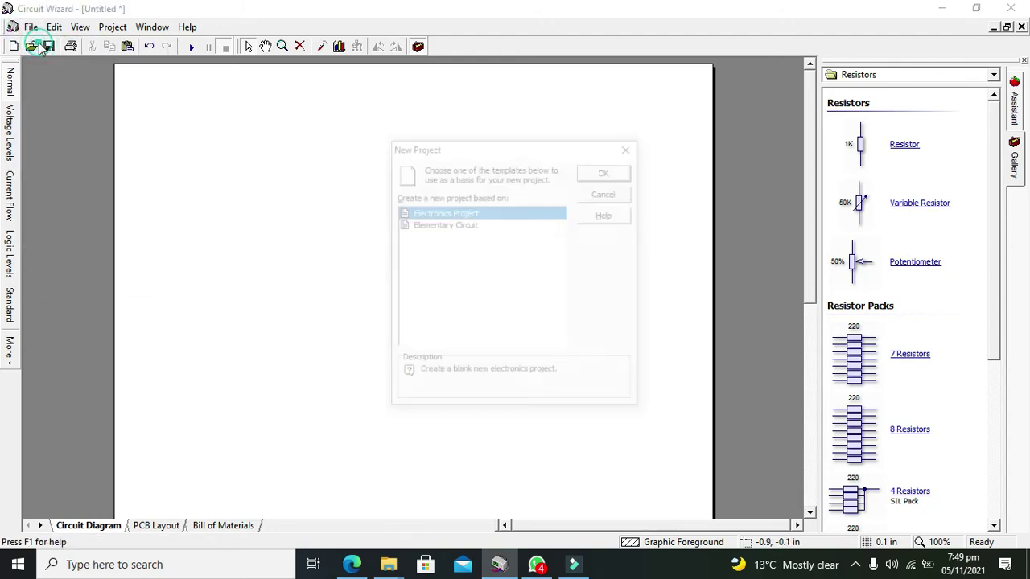
click(467, 225)
click(465, 213)
click(465, 224)
click(465, 214)
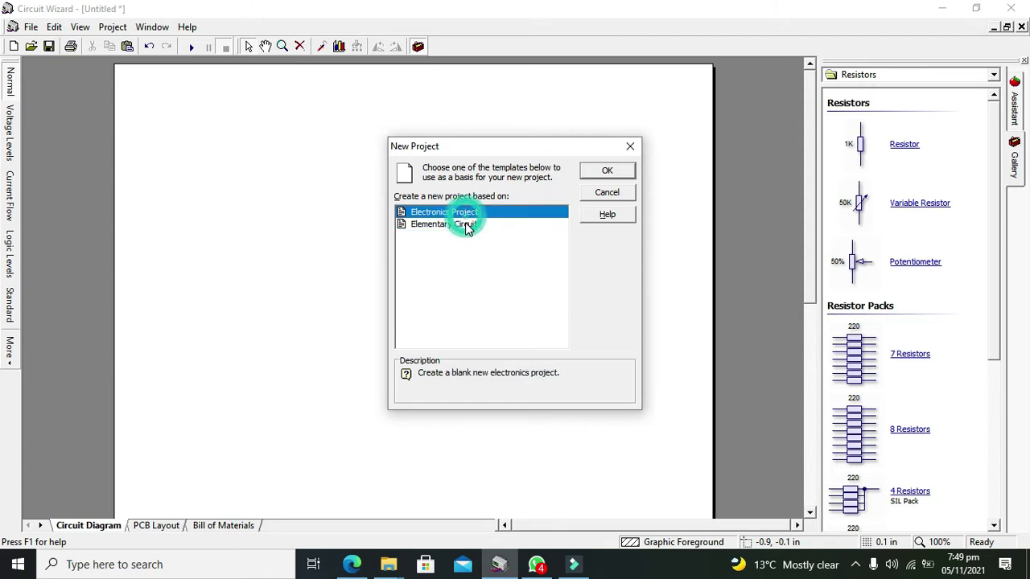
click(466, 225)
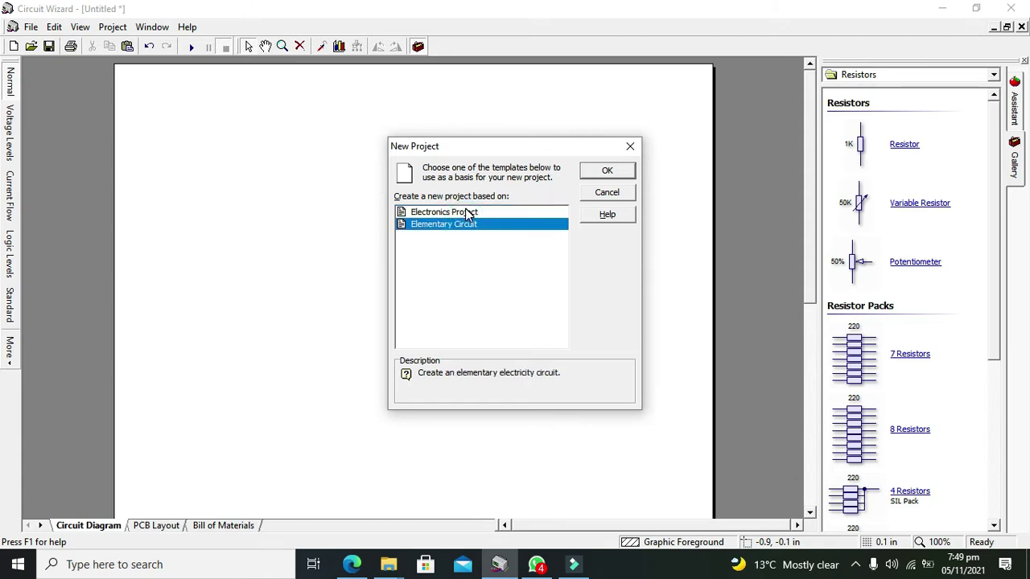
click(467, 214)
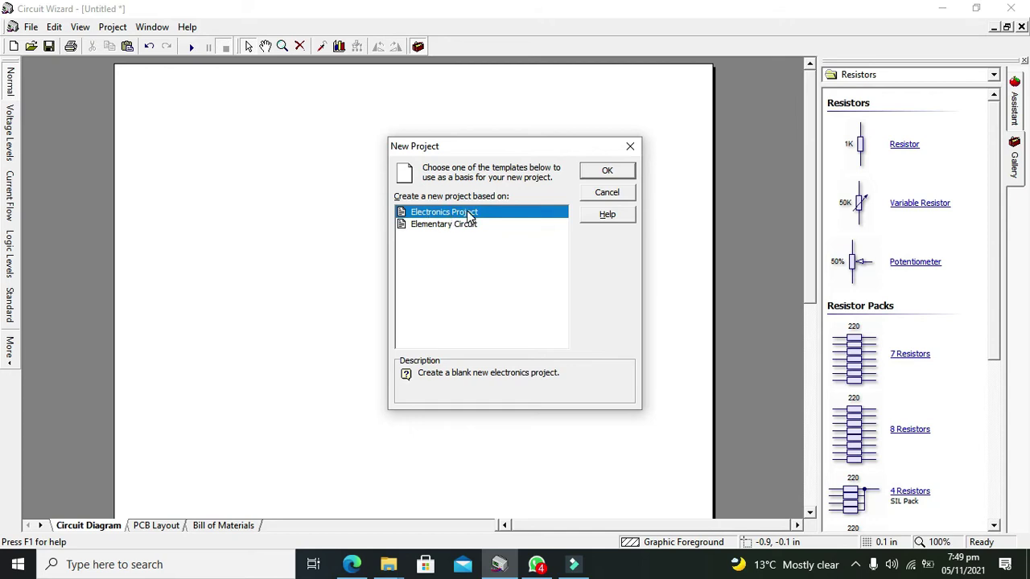
click(463, 226)
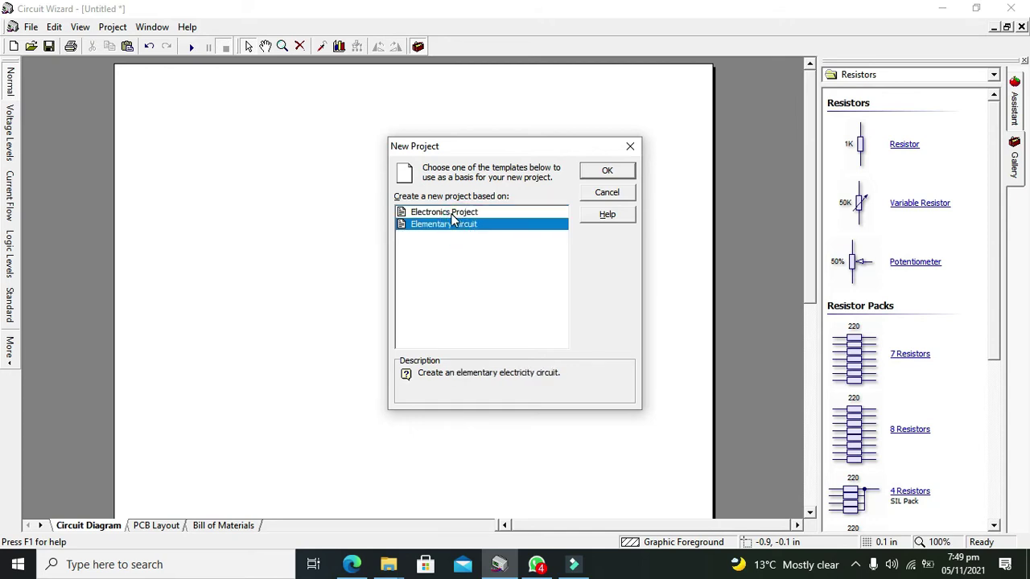
click(456, 212)
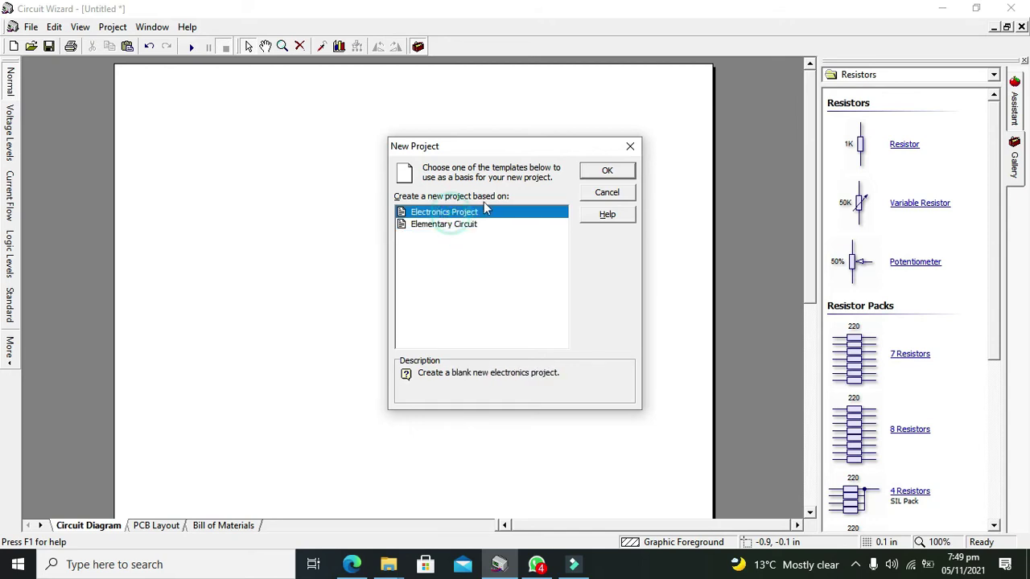
click(608, 173)
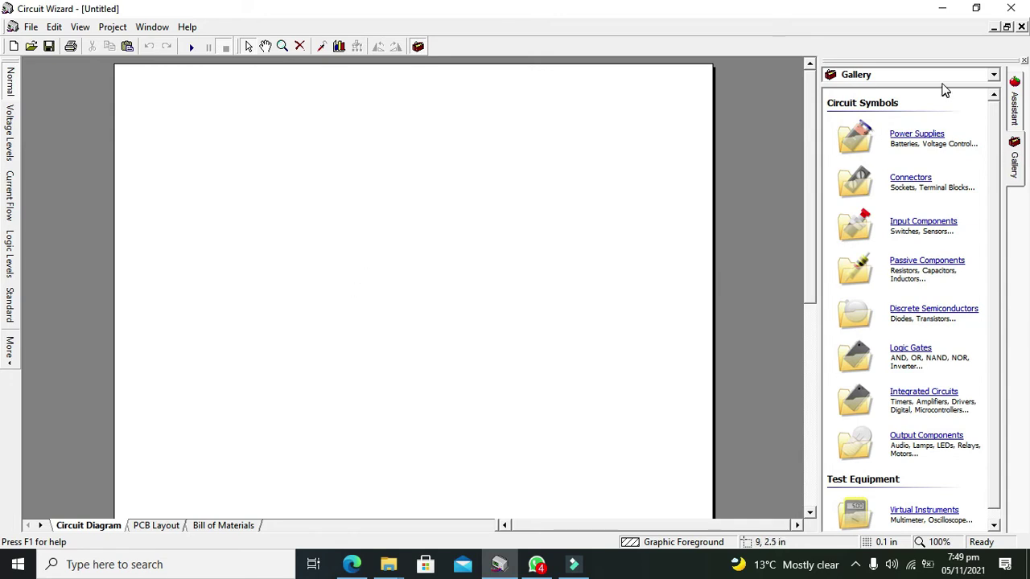
Find the Logic Gates components in the gallery and place an AND gate in the upper part of the sheet.
click(941, 75)
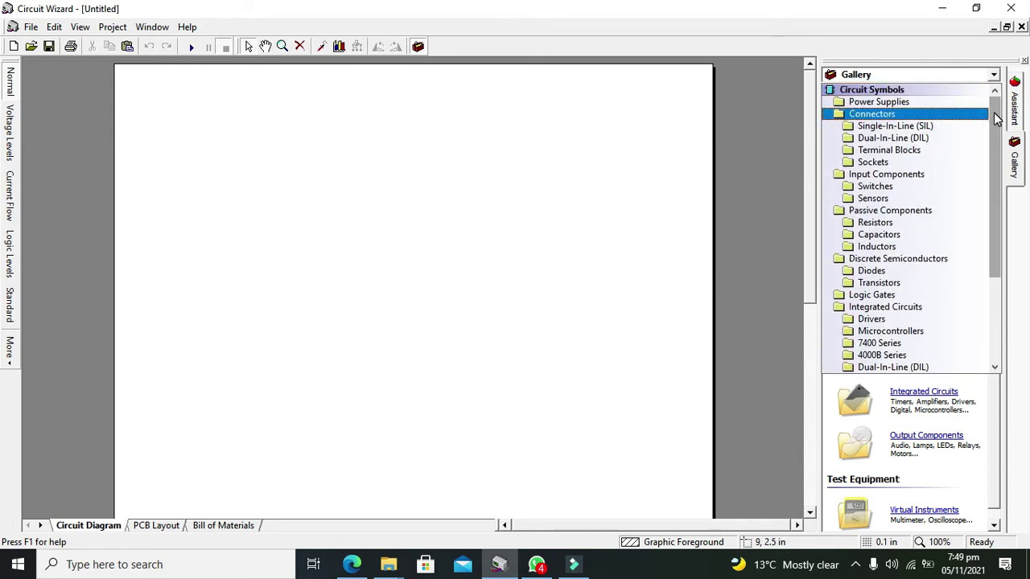
click(996, 118)
drag(996, 118, 975, 180)
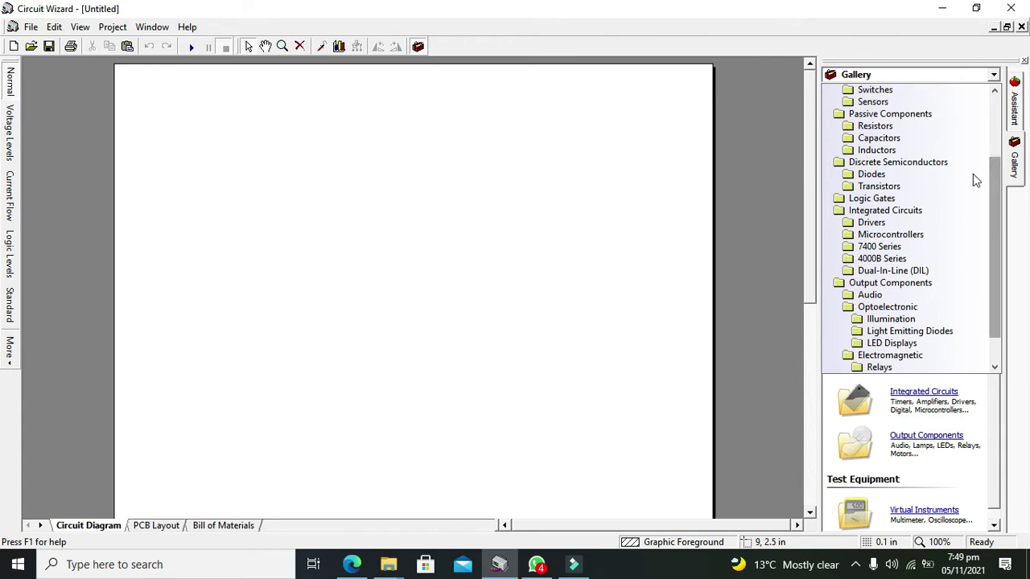
click(871, 198)
double_click(872, 199)
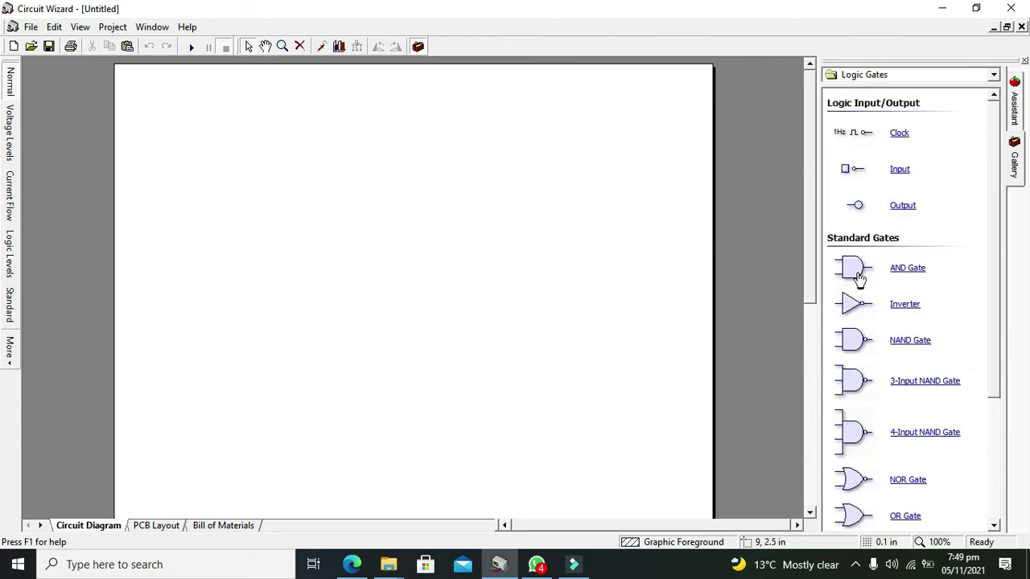
drag(859, 278, 282, 167)
click(403, 176)
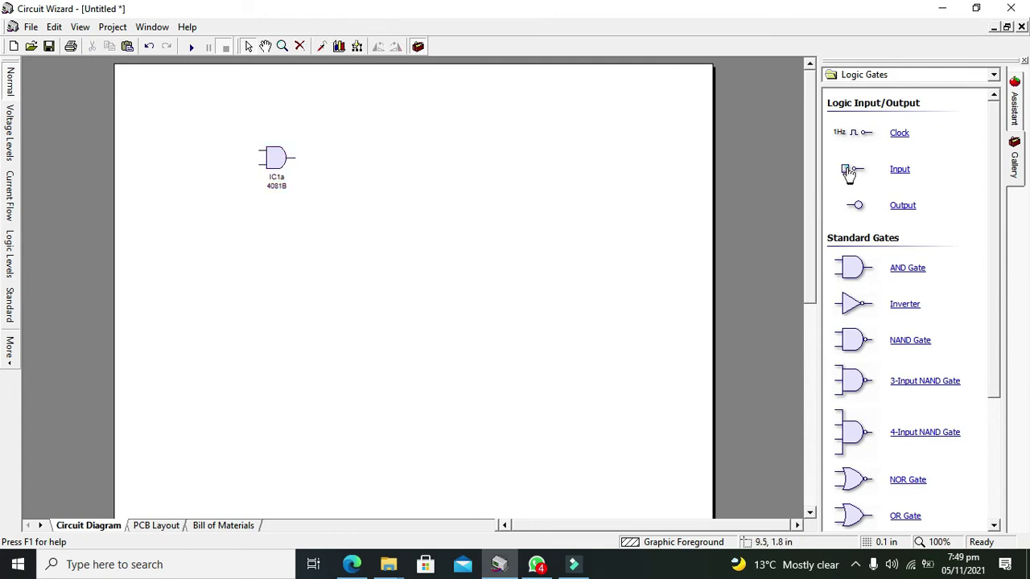
Place two logic inputs, one above the other, in front of the AND gate's input pins.
drag(847, 173, 235, 155)
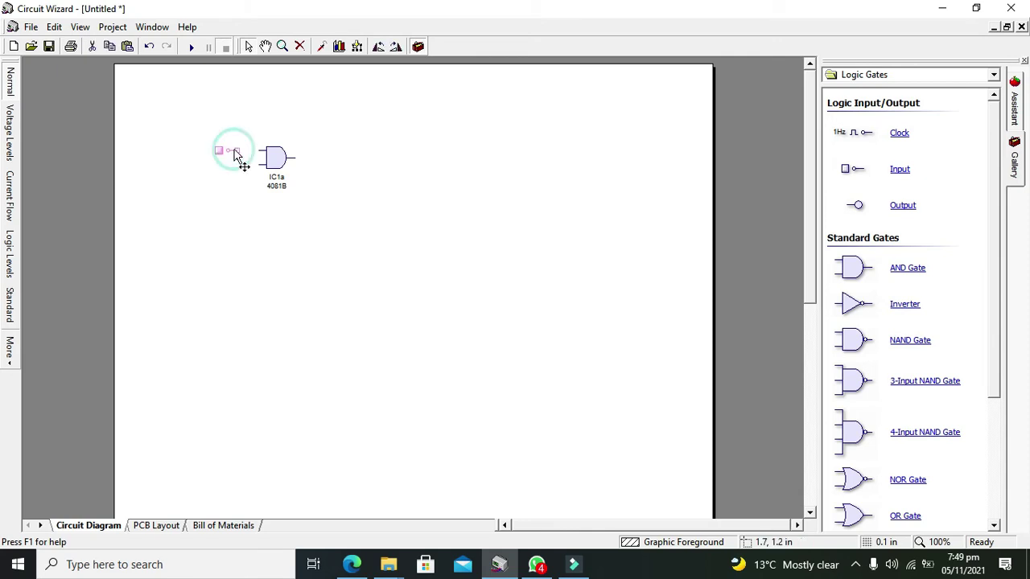
click(229, 166)
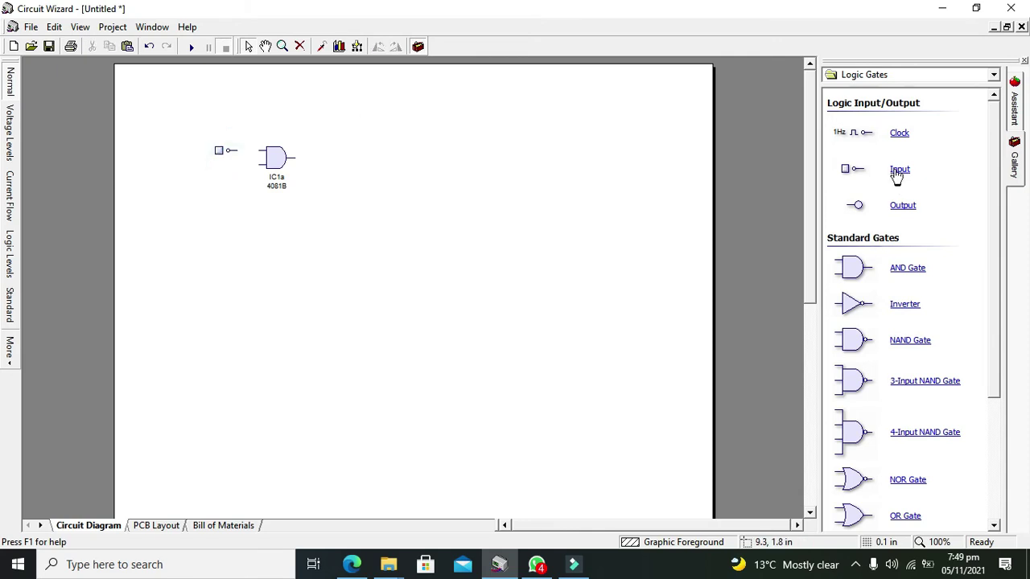
drag(896, 170, 231, 168)
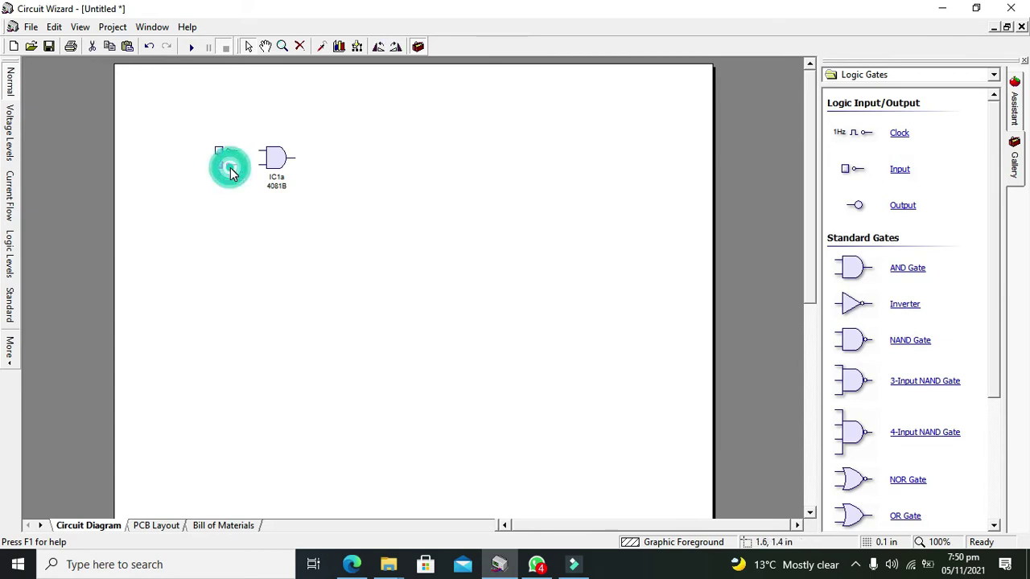
click(337, 175)
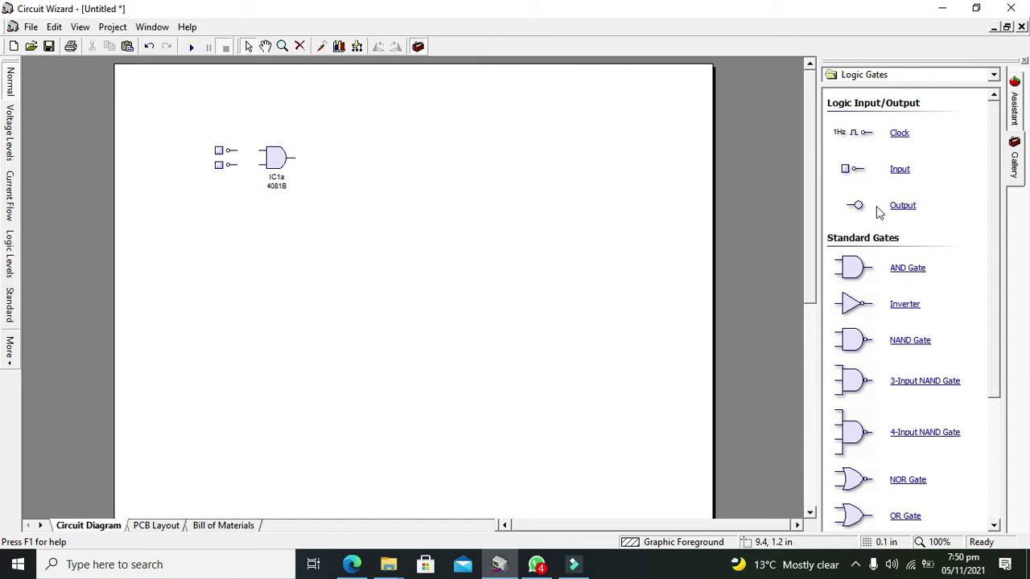
Attach a logic output to the AND gate's output pin and wire the two logic inputs to the gate.
drag(859, 210, 291, 158)
click(359, 157)
mouse_move(258, 151)
mouse_down()
mouse_move(232, 151)
mouse_move(258, 165)
mouse_up()
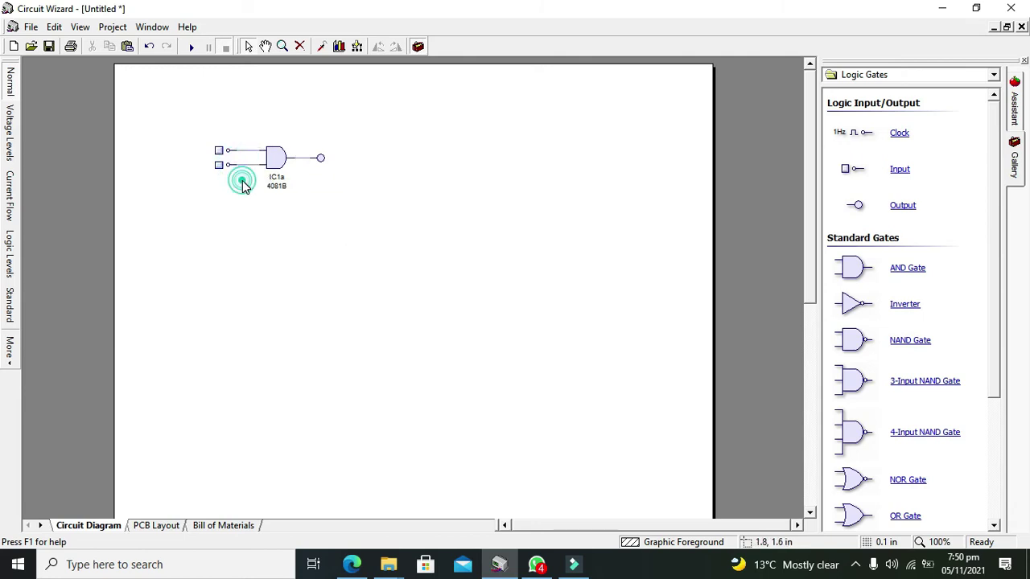
drag(204, 136, 238, 189)
click(314, 153)
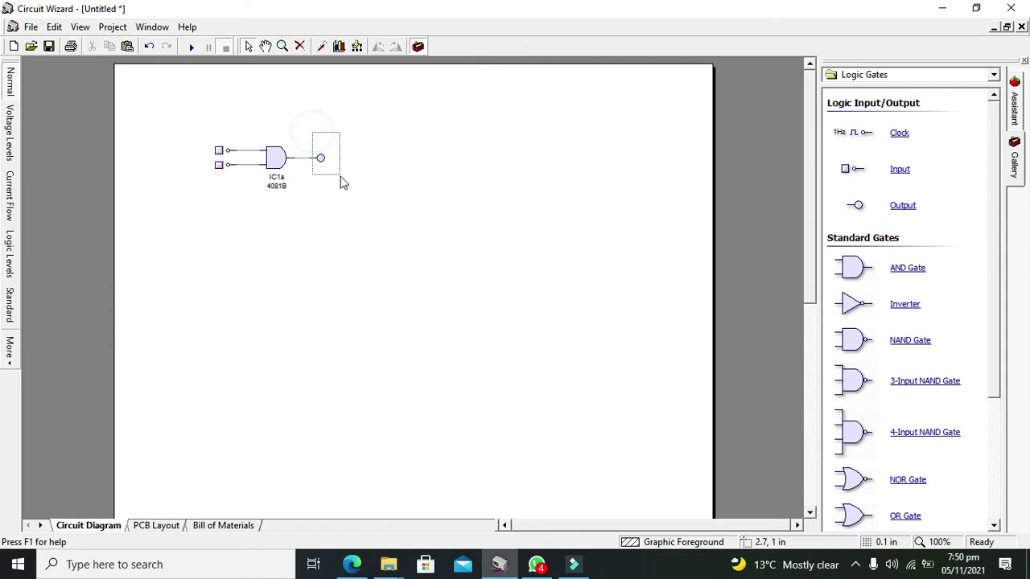
drag(337, 180, 337, 200)
click(336, 202)
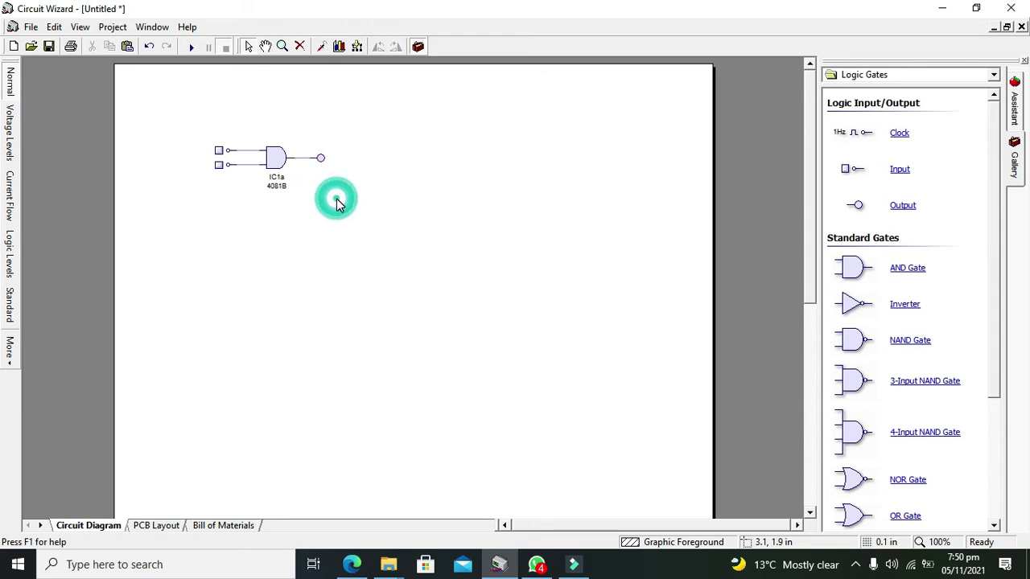
Run the simulation and test the AND gate by toggling its inputs until both are high.
click(191, 47)
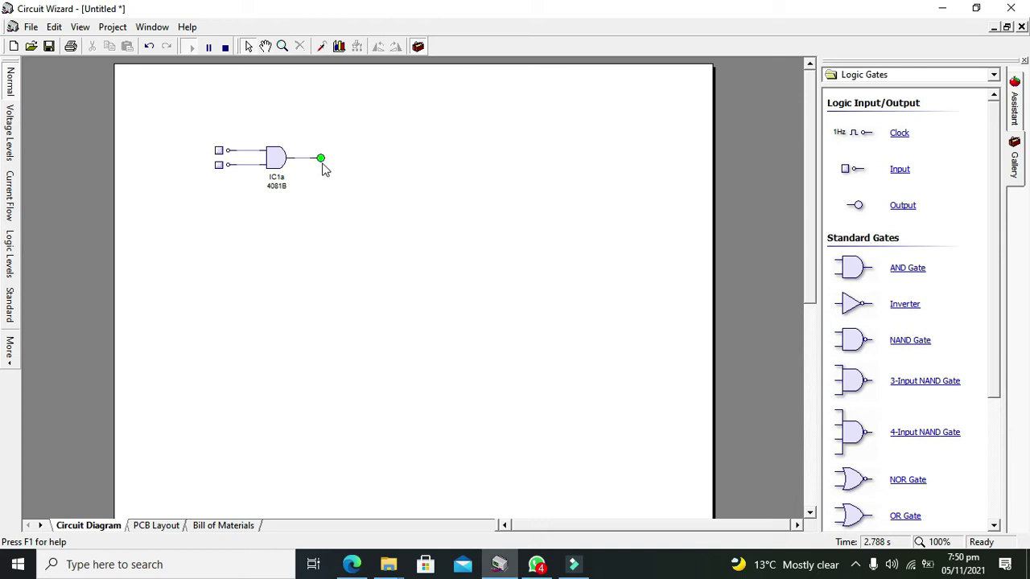
mouse_move(321, 161)
click(218, 165)
click(218, 165)
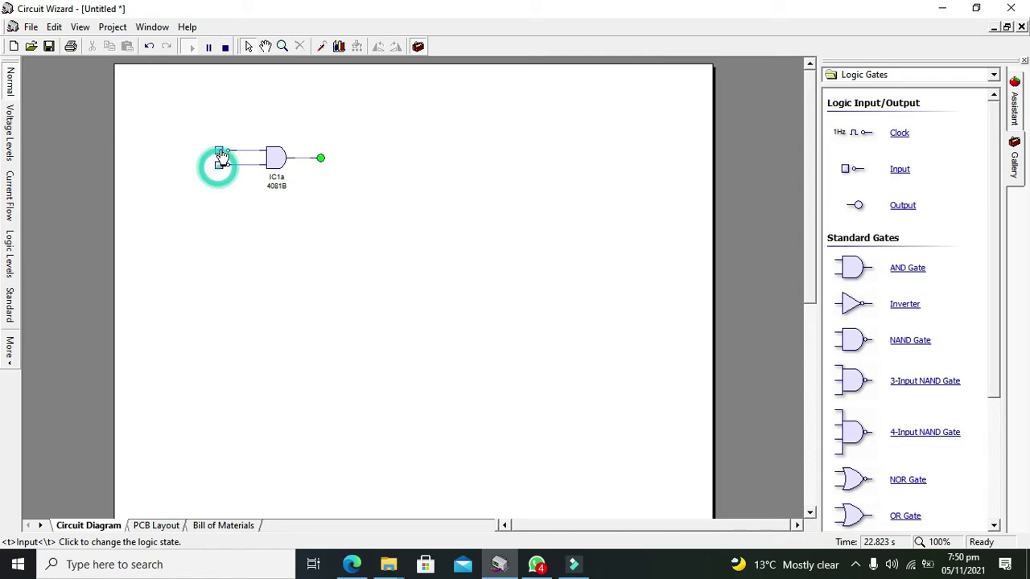
click(219, 150)
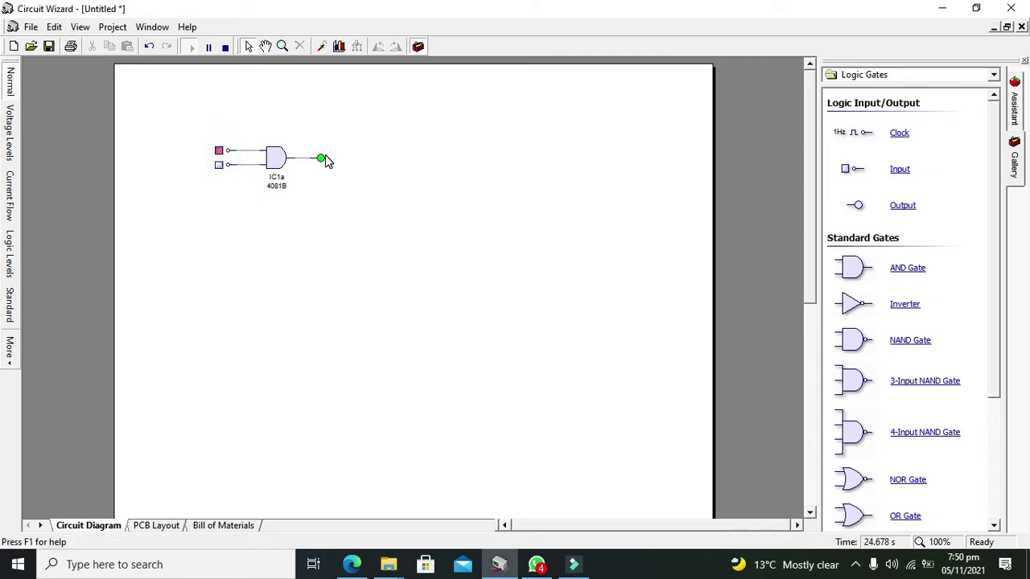
click(219, 165)
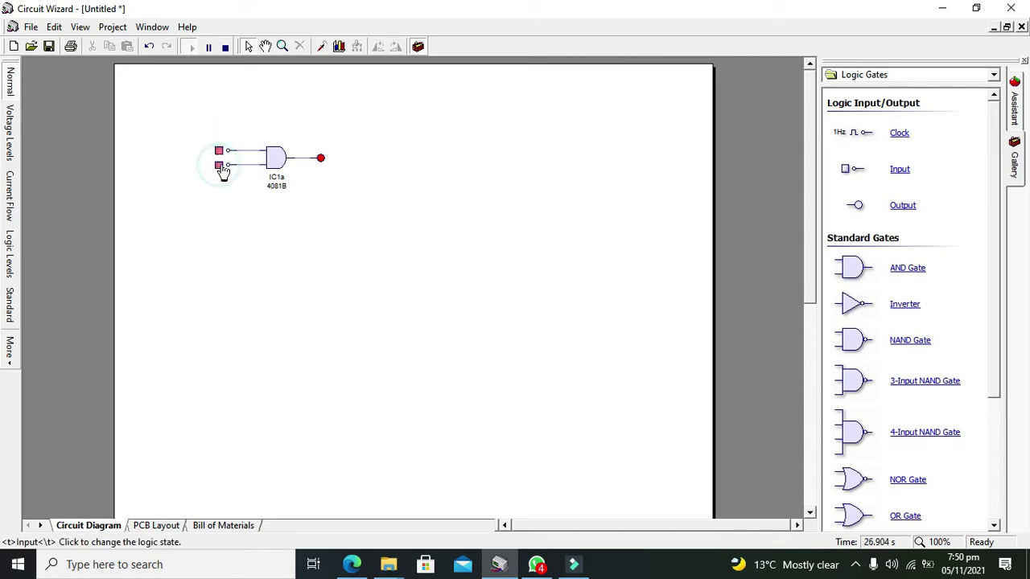
click(186, 134)
click(323, 201)
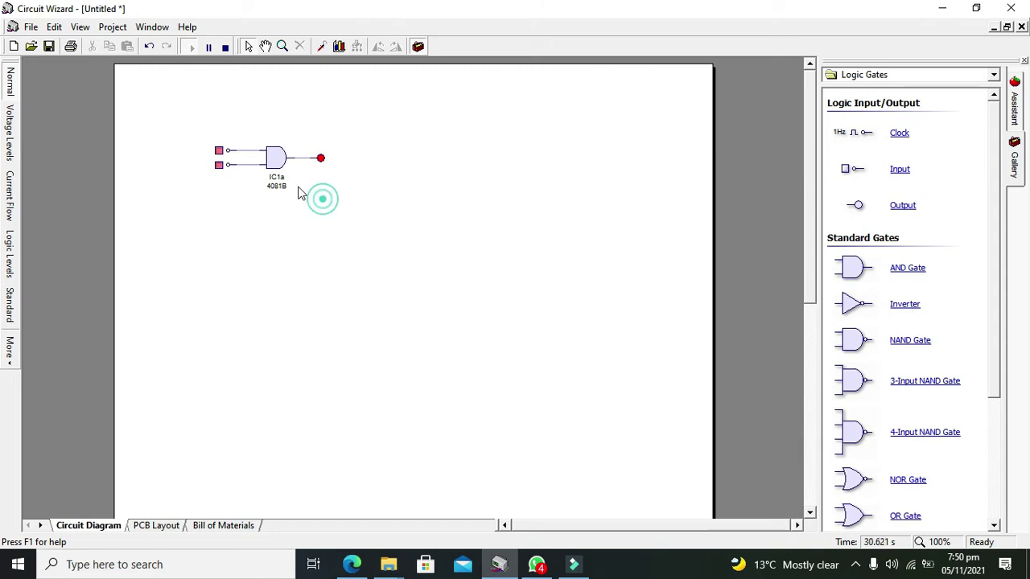
click(221, 160)
Place an OR gate below the AND gate and add two logic inputs in front of its input pins.
drag(996, 259, 1002, 366)
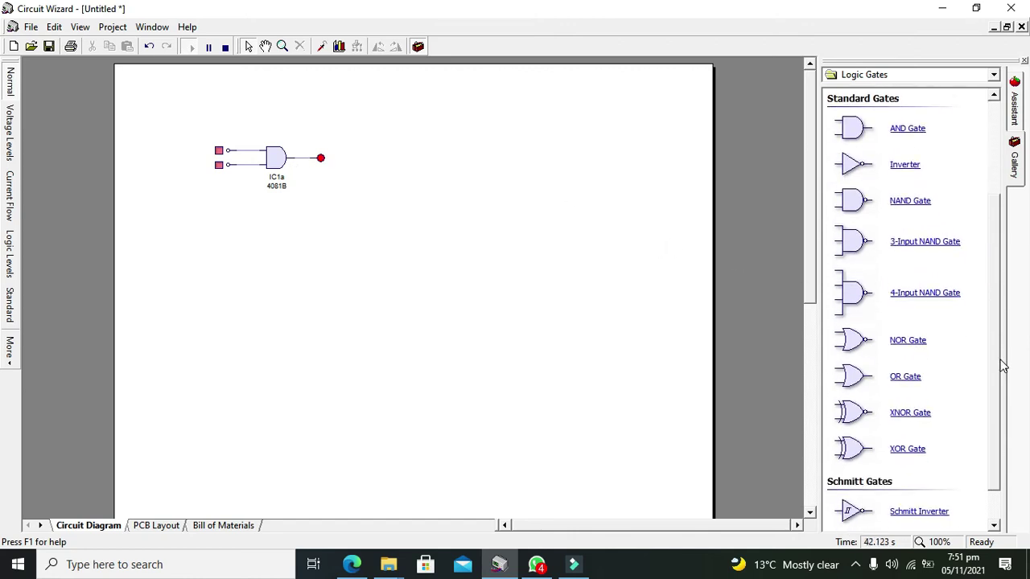
drag(845, 376, 279, 232)
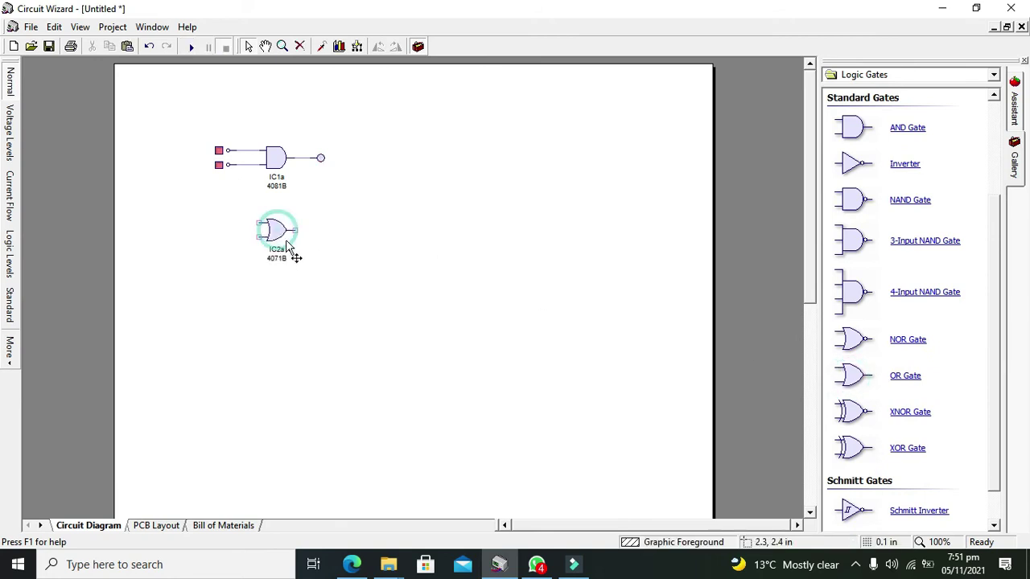
click(1001, 148)
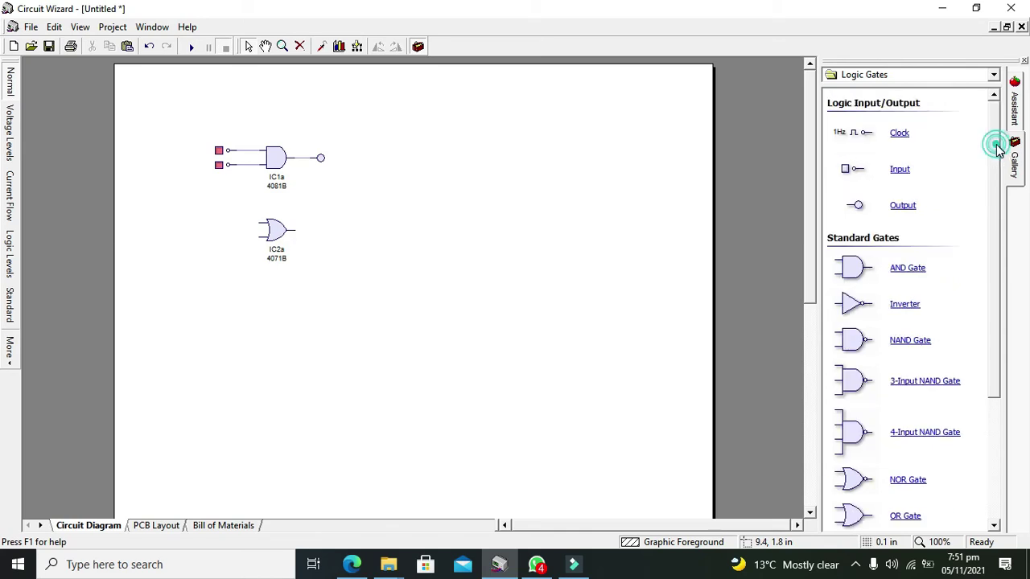
click(885, 173)
drag(885, 175, 226, 225)
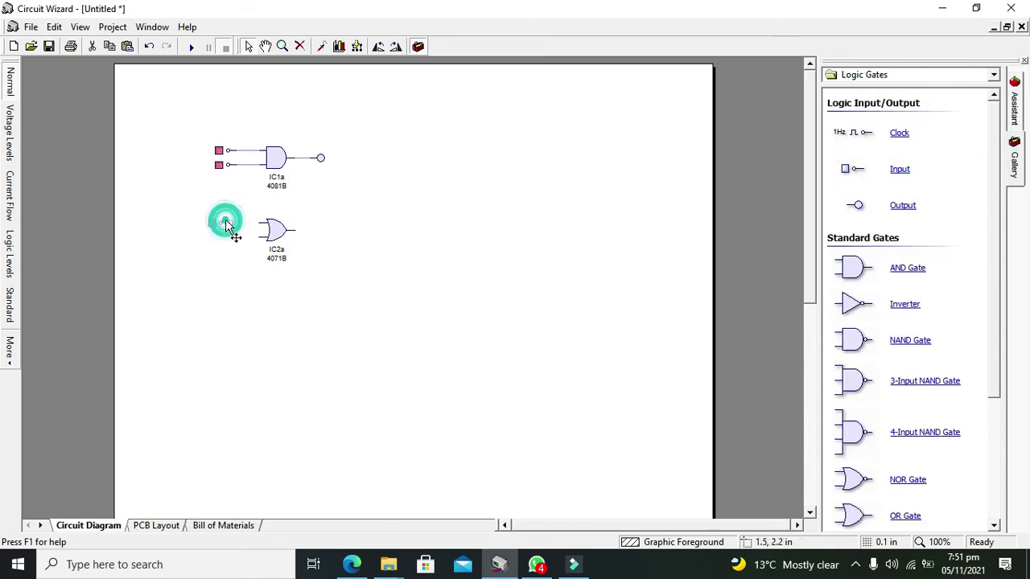
click(223, 242)
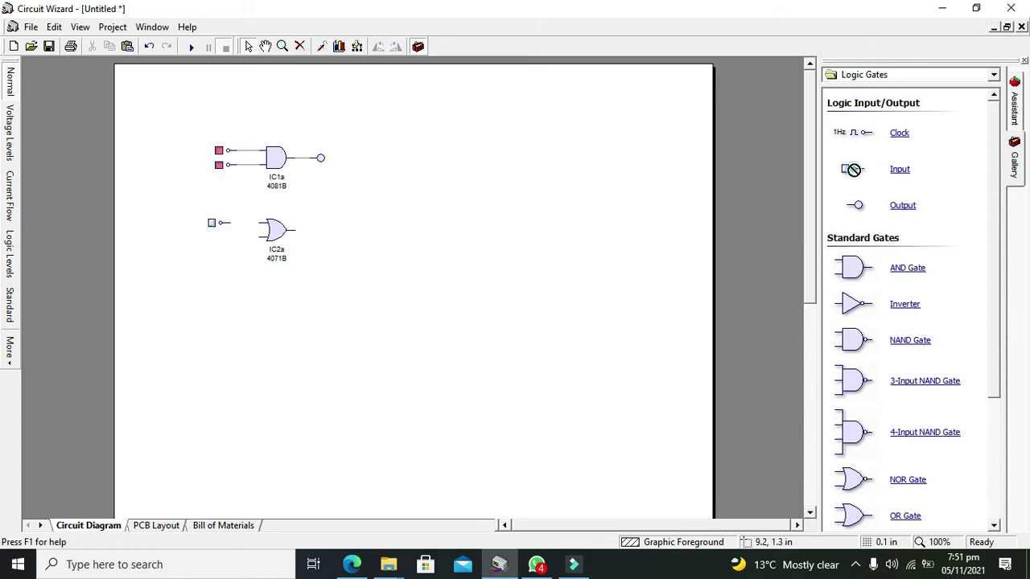
drag(850, 169, 222, 248)
click(650, 222)
Attach a logic output to the OR gate's output pin and wire its two logic inputs to the gate.
drag(858, 205, 313, 230)
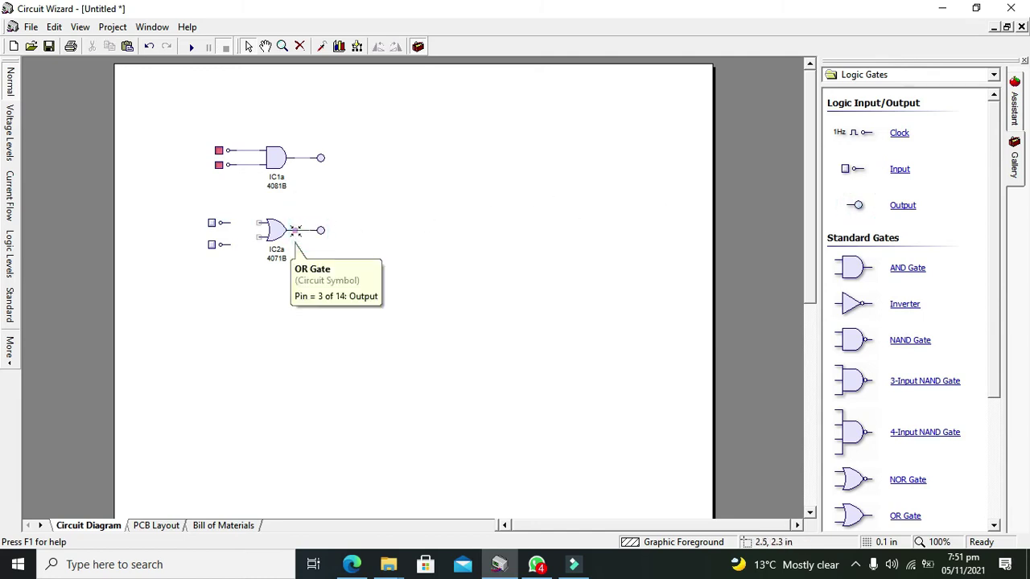
click(292, 213)
drag(256, 225, 231, 245)
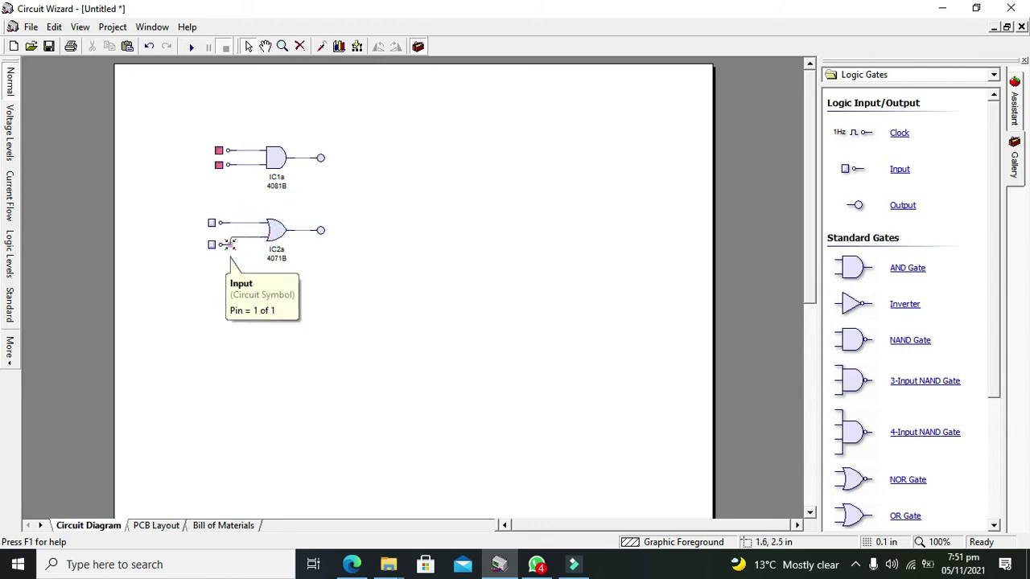
click(260, 254)
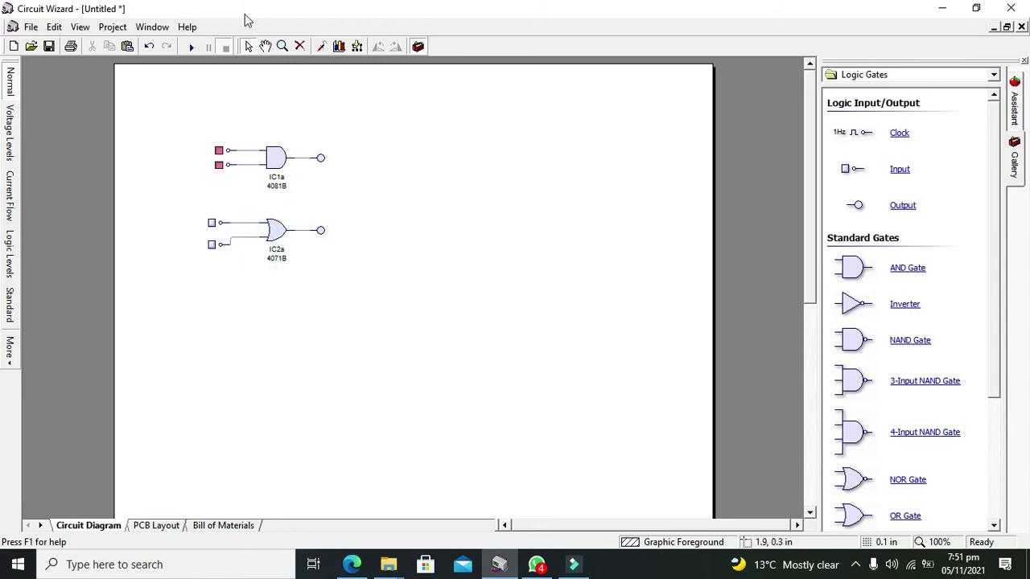
Run the simulation, check the OR gate's output state, and switch the gate's lower input high.
click(191, 46)
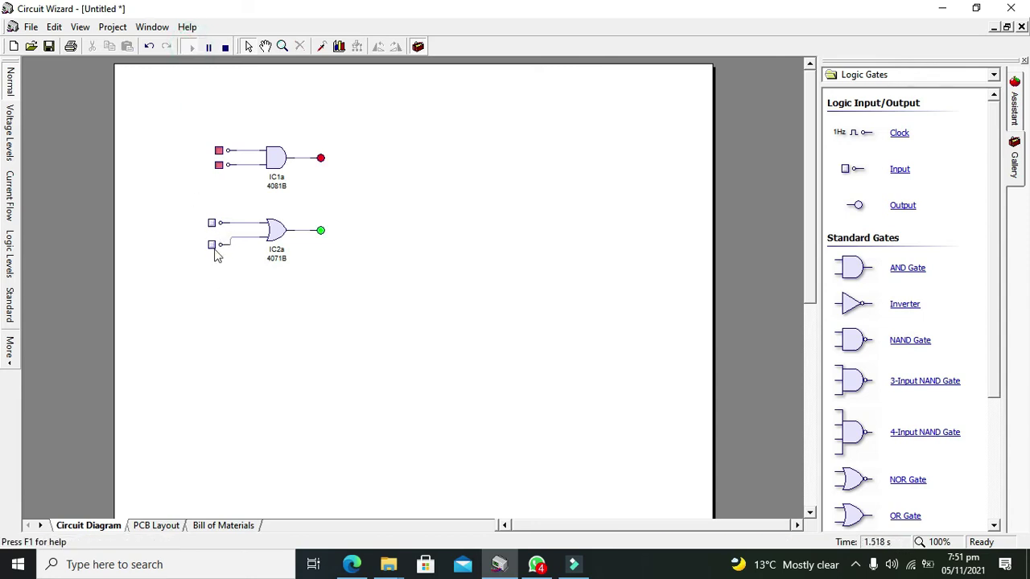
mouse_move(321, 232)
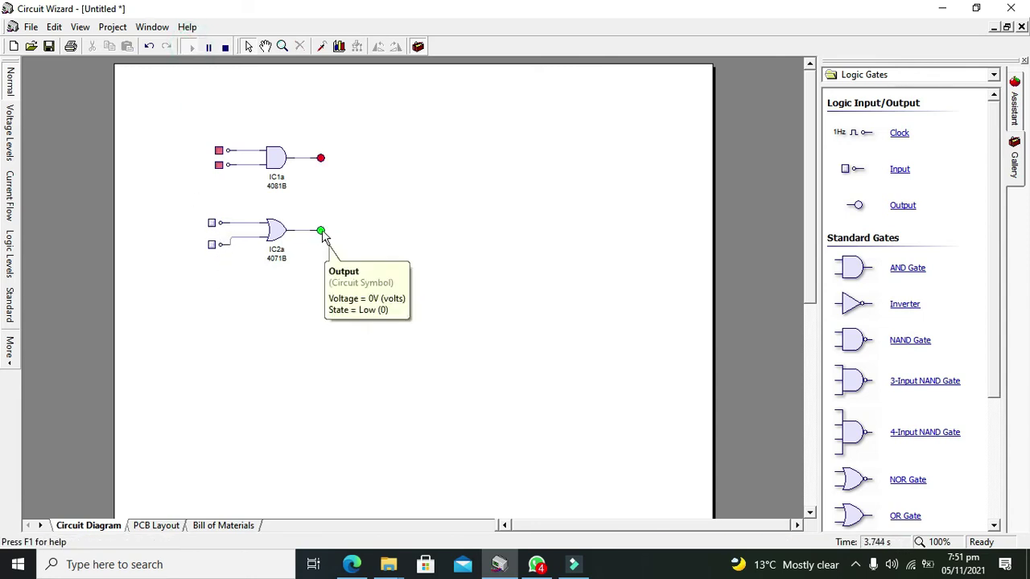
click(211, 246)
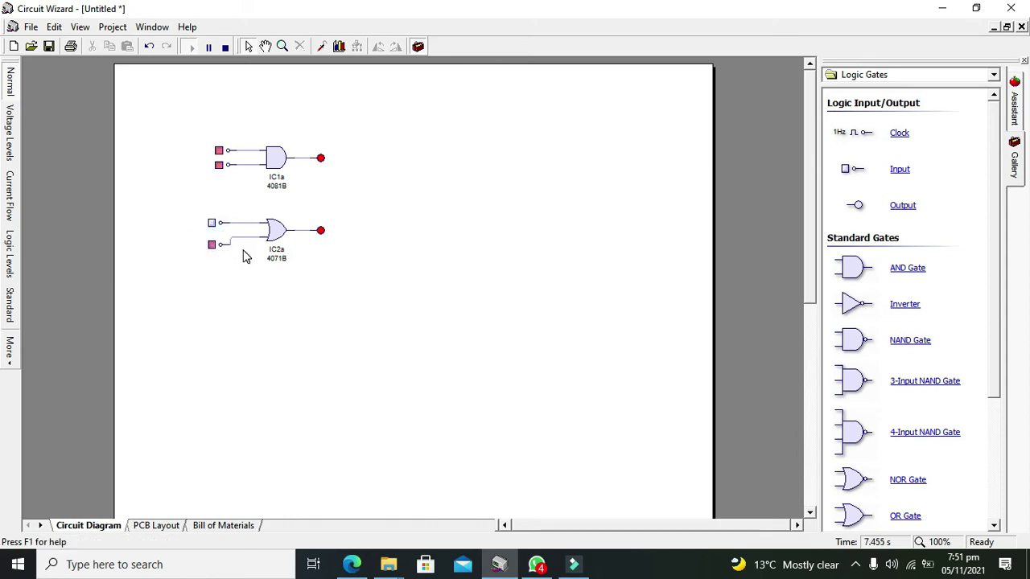
Test the OR gate's remaining input combinations by toggling its two logic inputs, ending with both low.
click(211, 246)
click(212, 223)
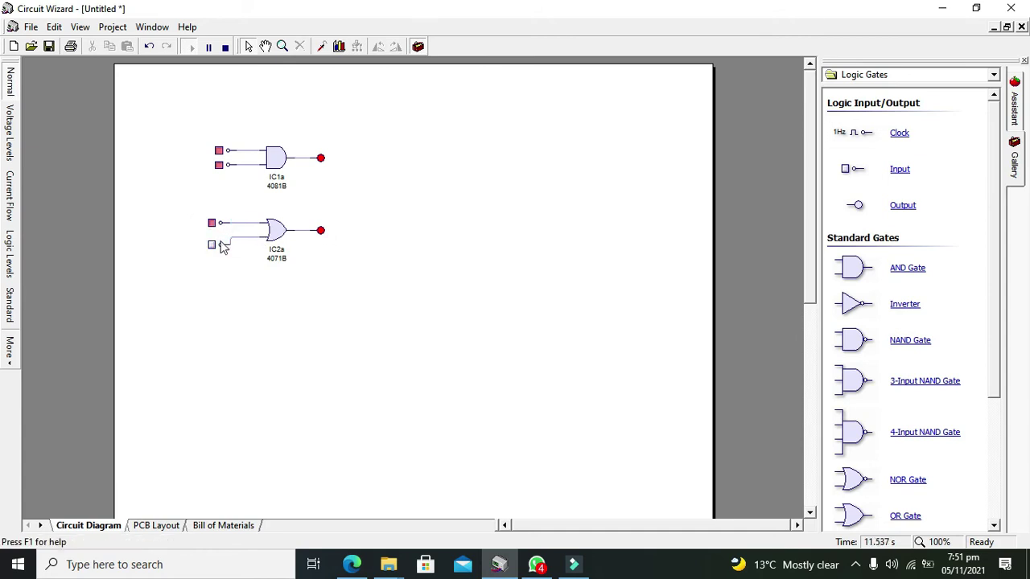
click(213, 247)
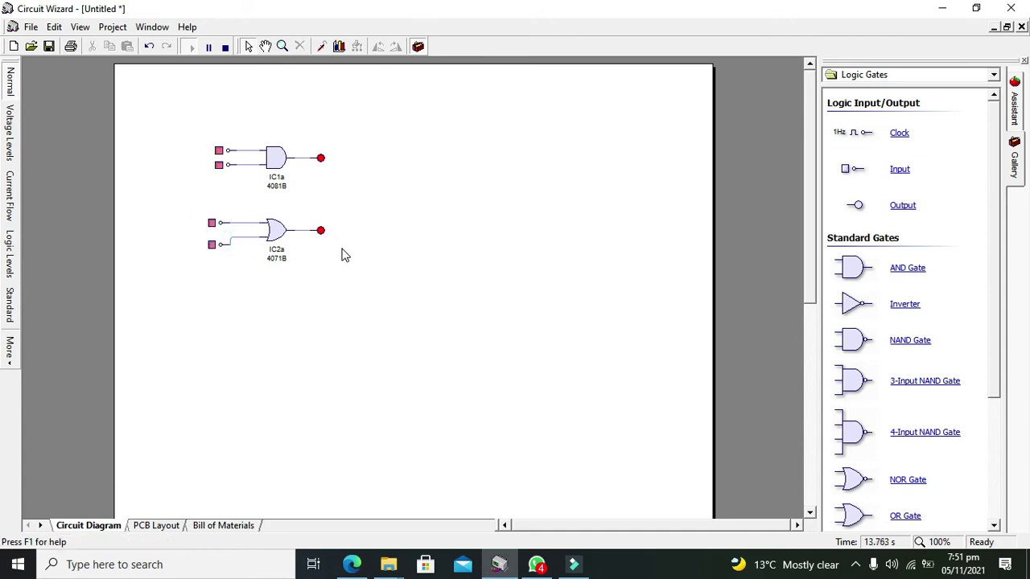
click(212, 246)
click(212, 224)
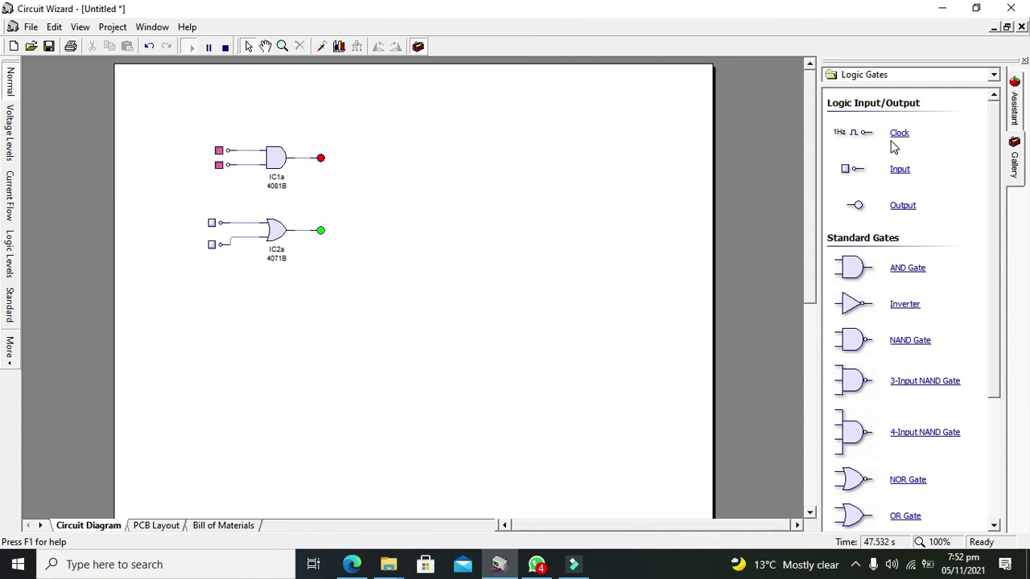
Place an inverter below the OR gate and connect a logic input and a logic output to its pins.
drag(996, 222, 995, 280)
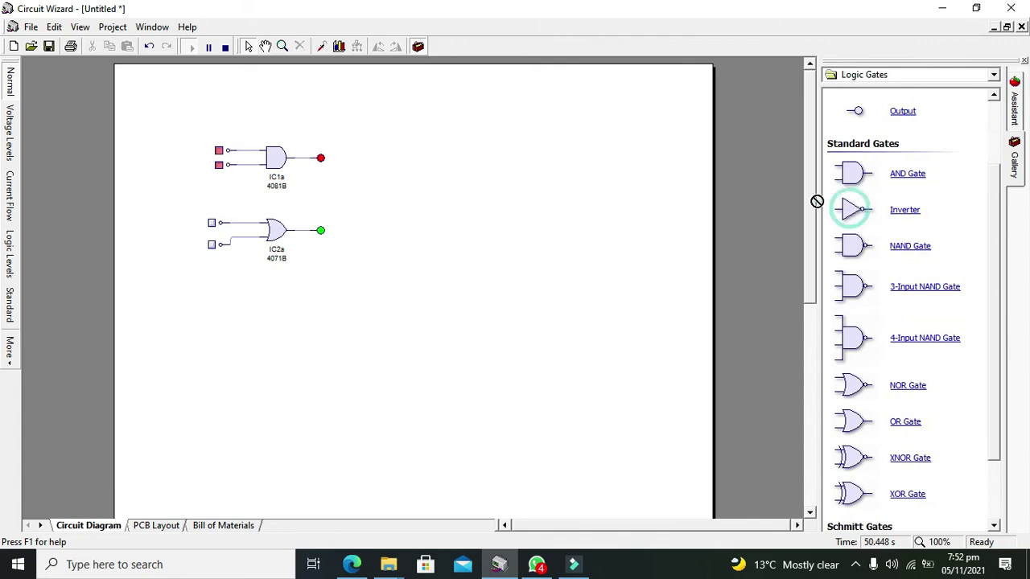
drag(342, 290, 284, 310)
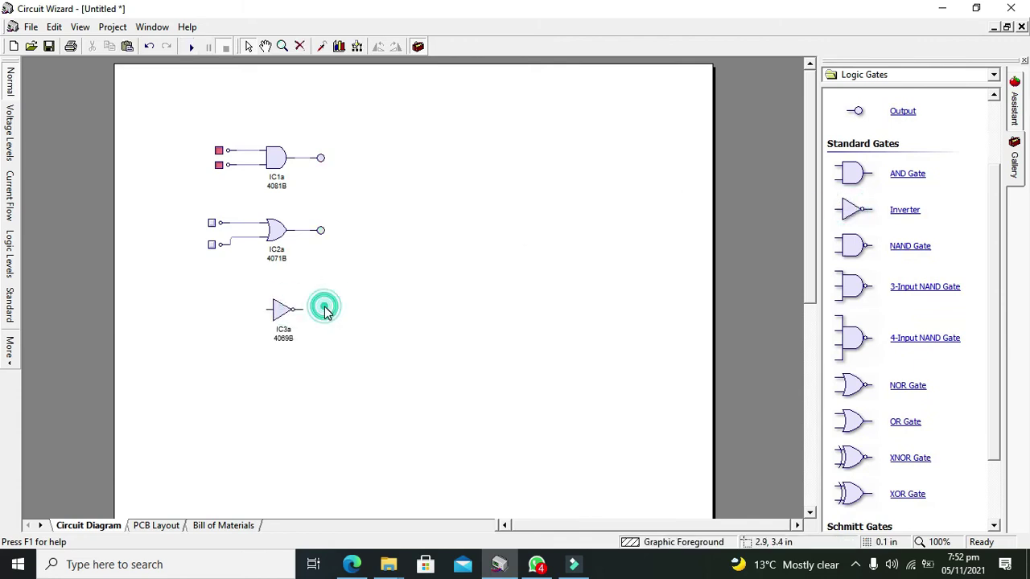
drag(991, 208, 269, 310)
click(340, 315)
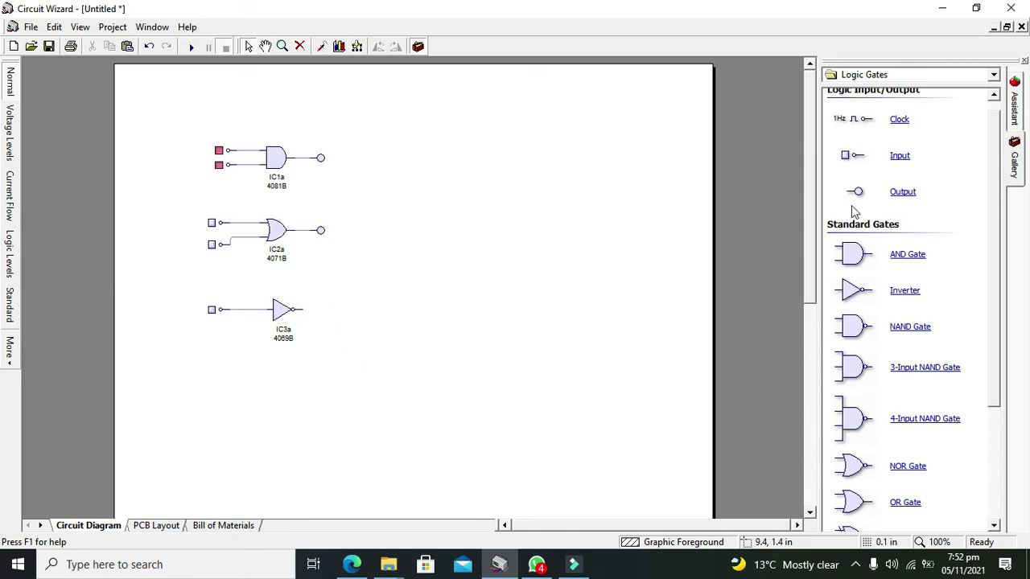
drag(858, 199, 282, 311)
click(306, 290)
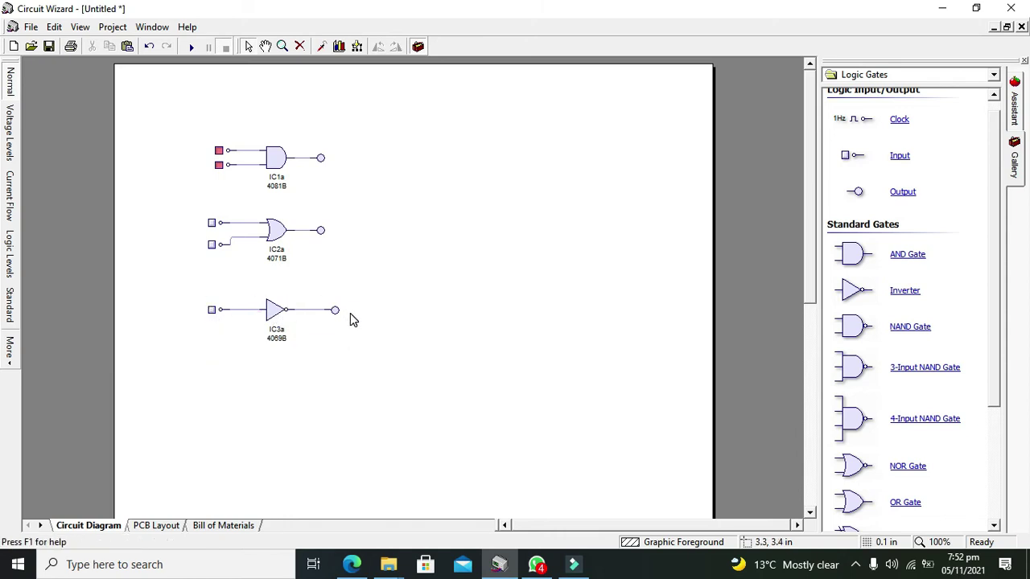
Run the simulation and test the inverter by switching its input high and back low.
click(190, 46)
click(211, 311)
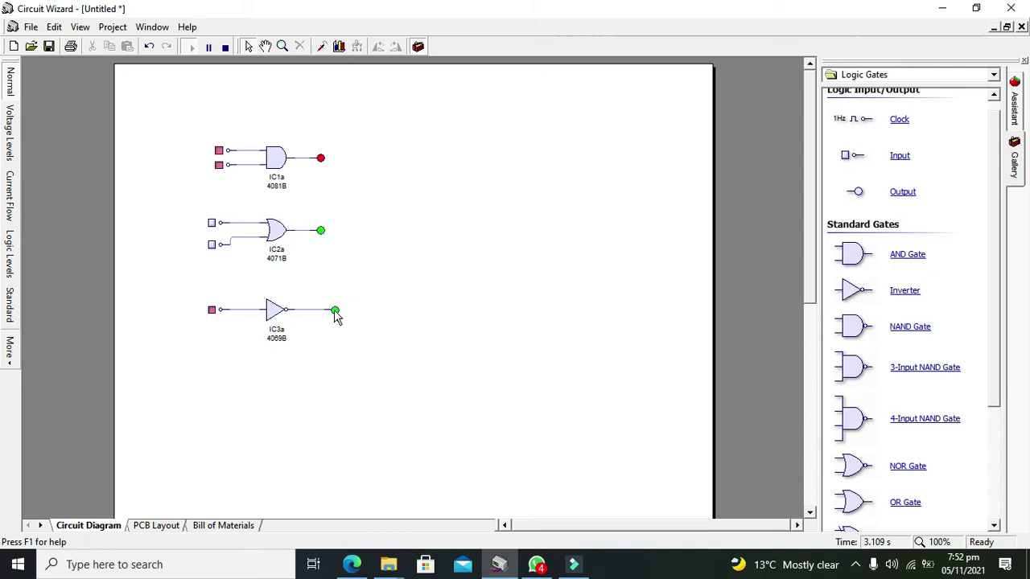
click(213, 311)
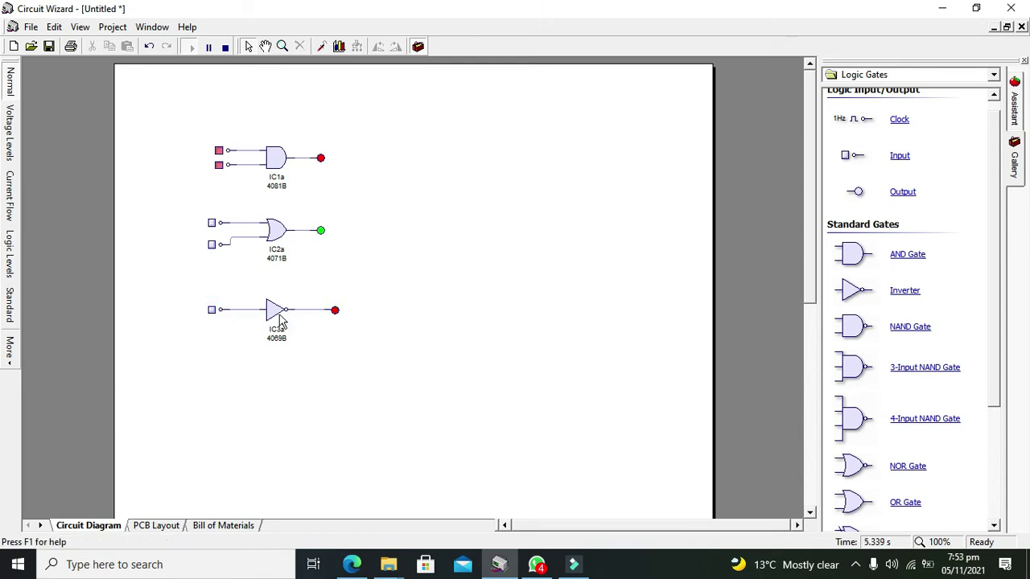
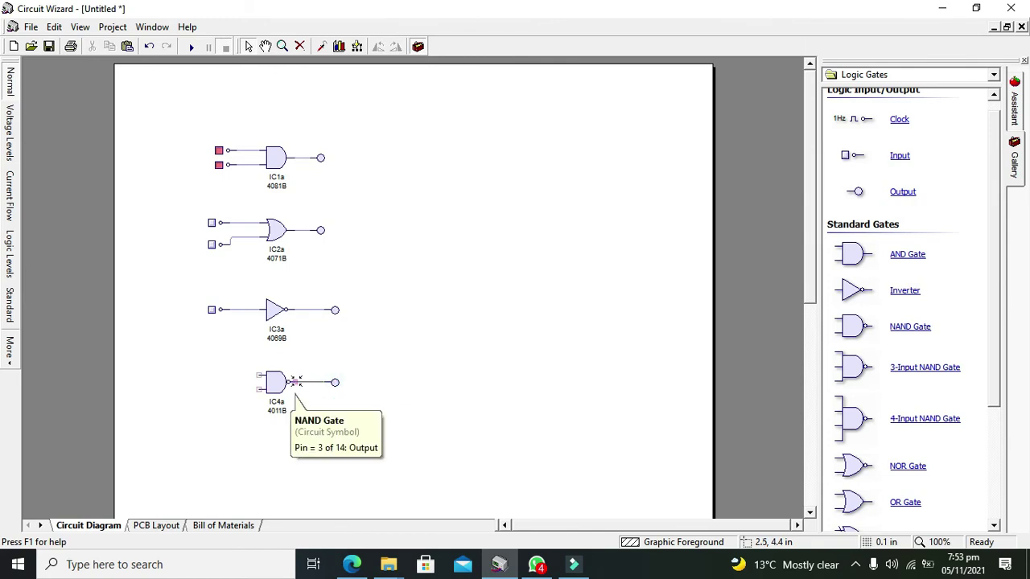
Add two logic inputs in front of the NAND gate and wire them to its input pins.
click(383, 350)
drag(897, 157, 217, 372)
click(233, 383)
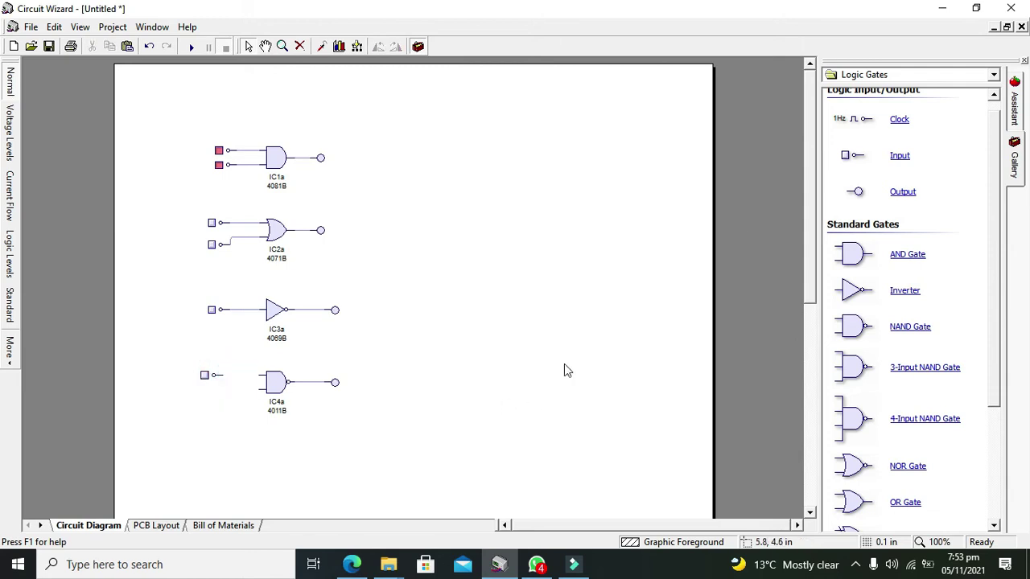
drag(897, 156, 216, 408)
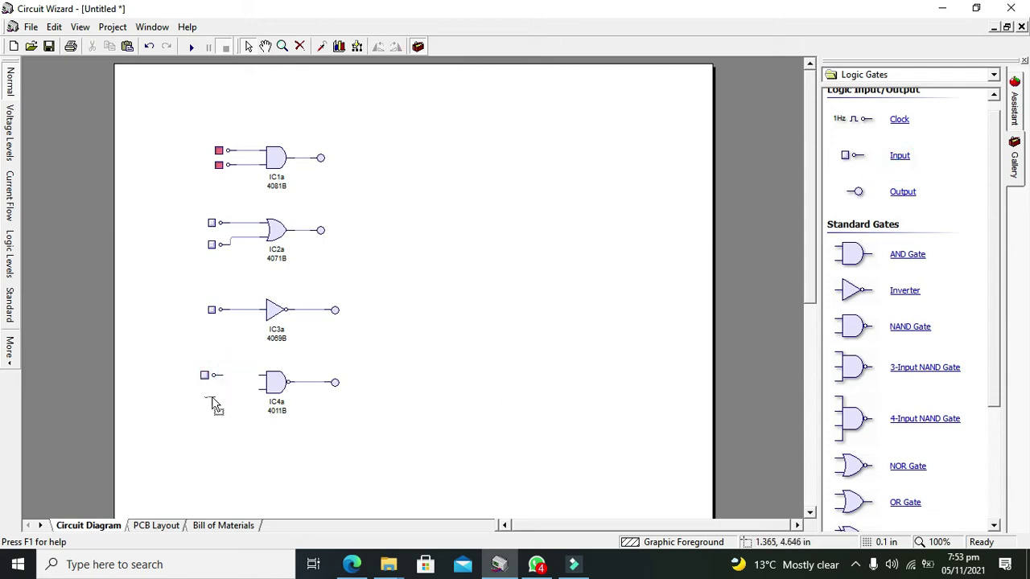
click(231, 413)
click(259, 376)
click(218, 396)
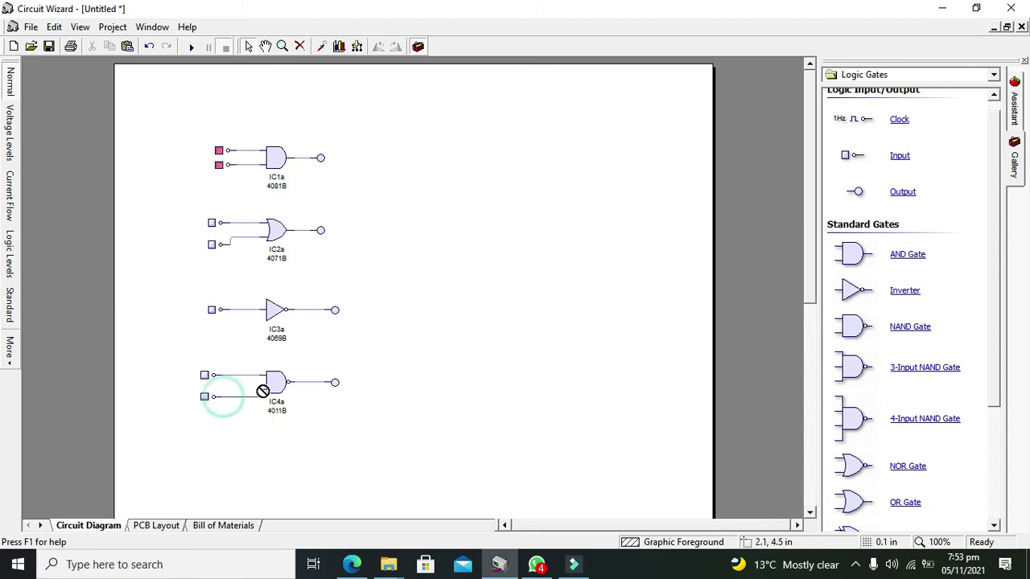
click(259, 390)
click(265, 432)
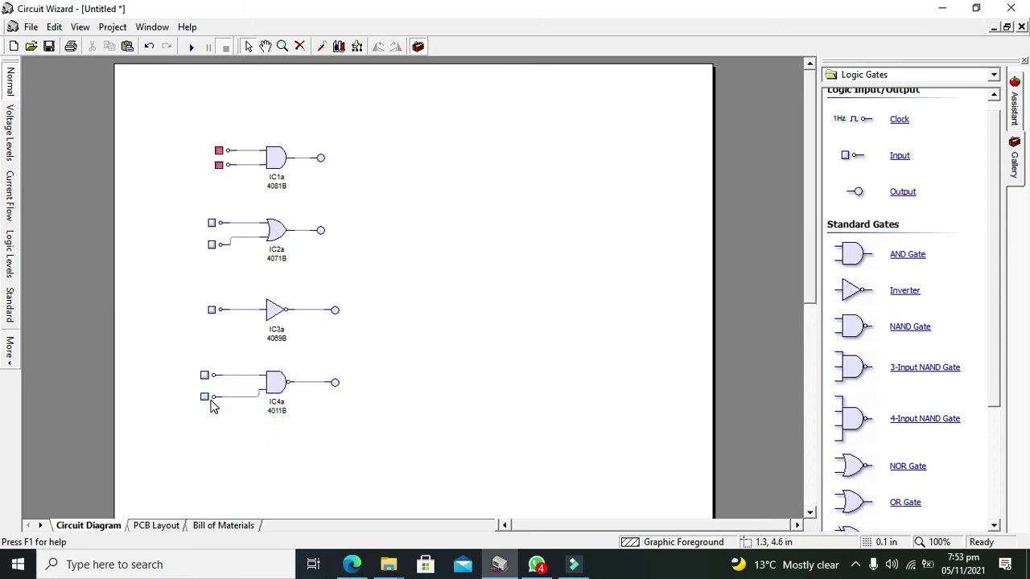
Run the simulation and test the NAND gate by toggling its inputs through every combination, ending with both high.
click(190, 46)
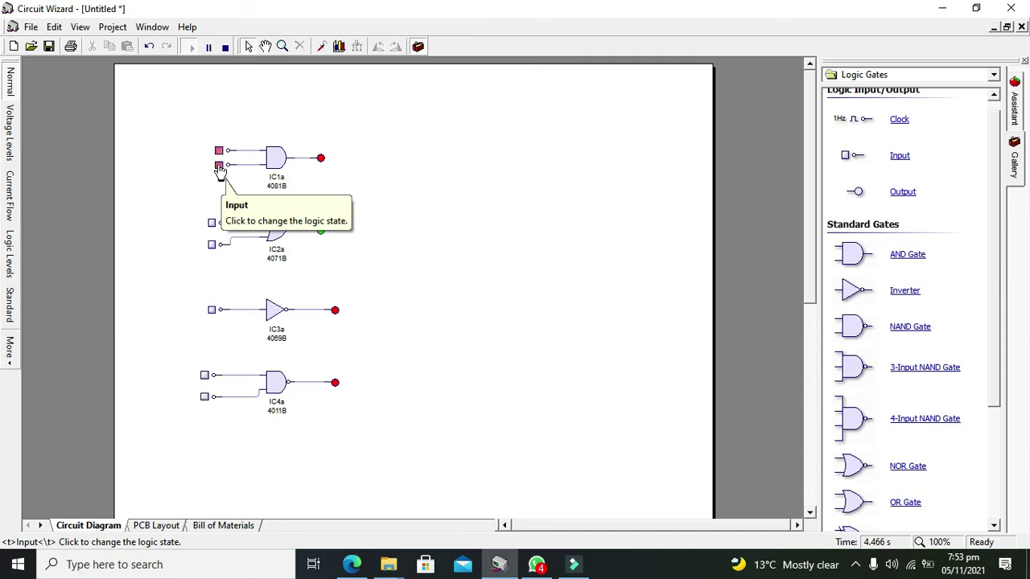
click(205, 376)
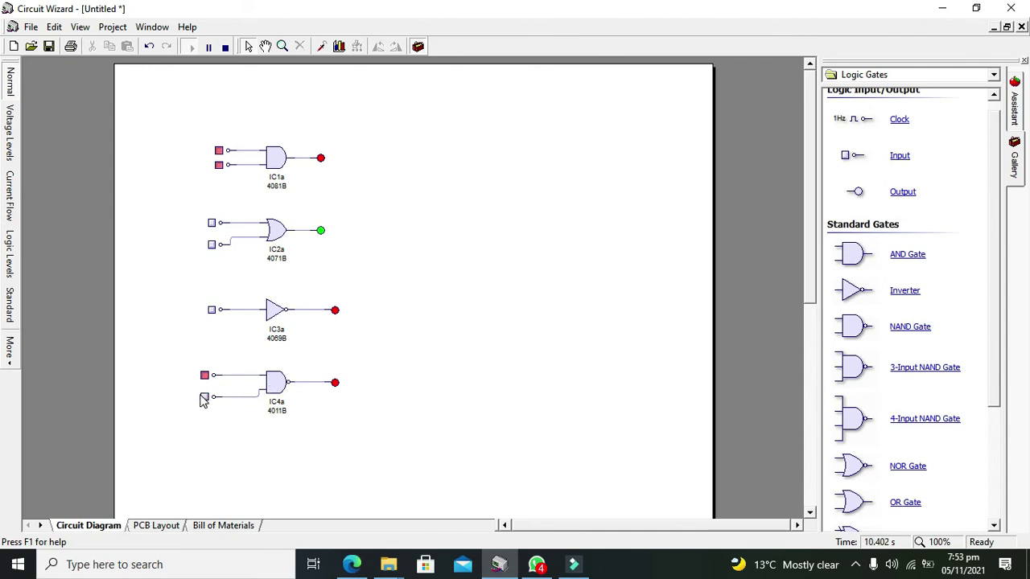
click(204, 398)
click(204, 376)
click(204, 374)
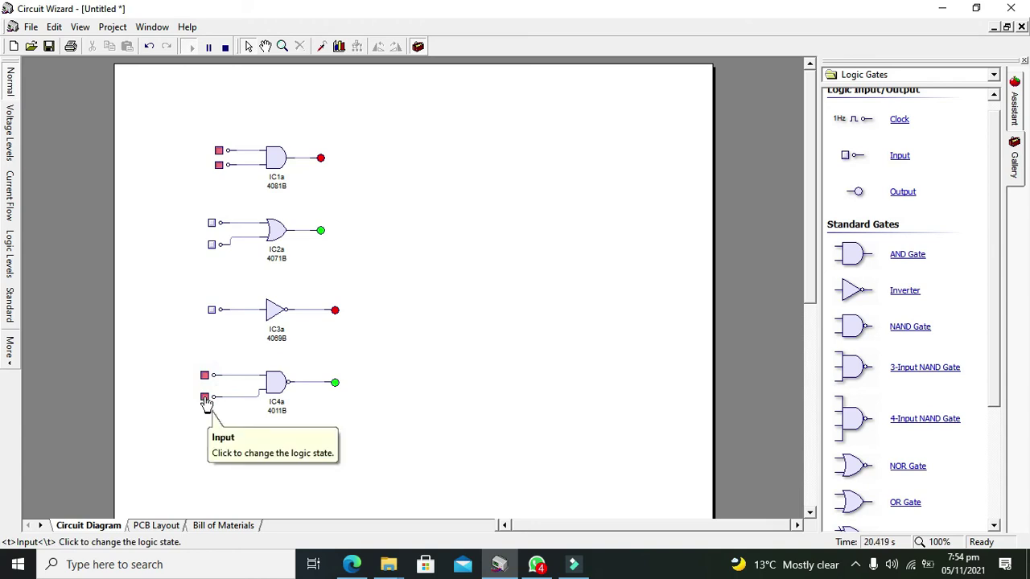
click(205, 399)
click(204, 375)
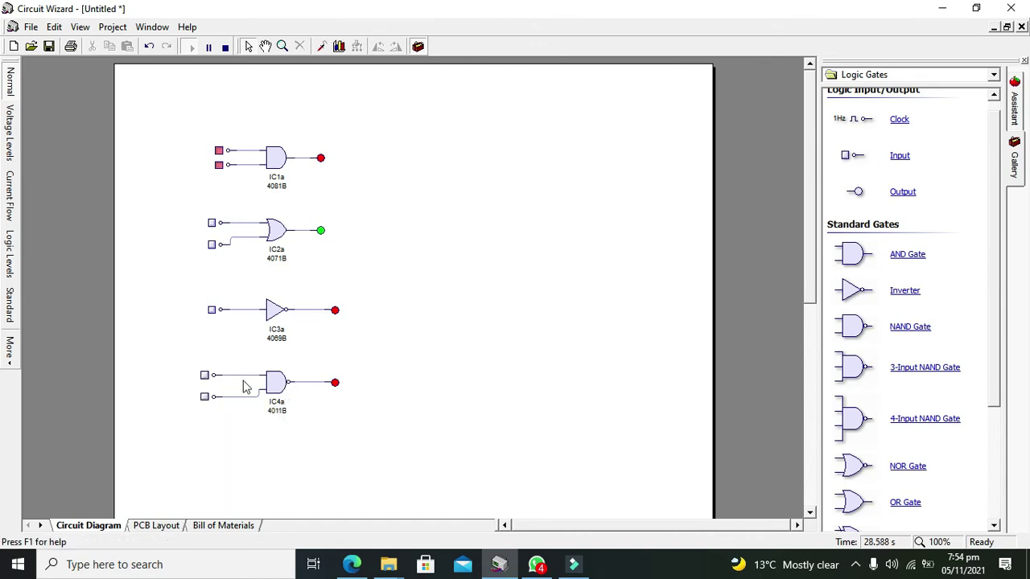
click(204, 397)
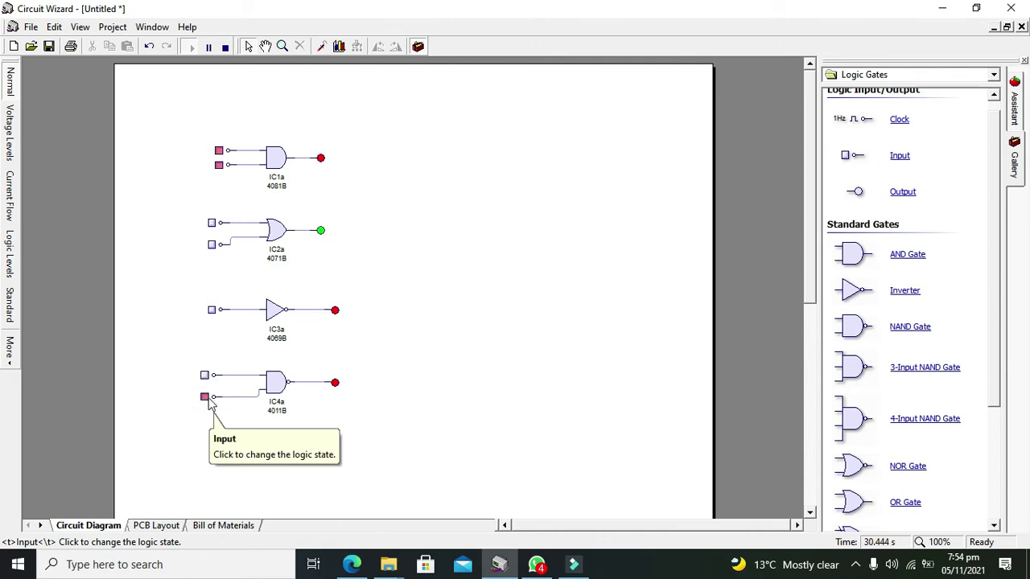
click(204, 396)
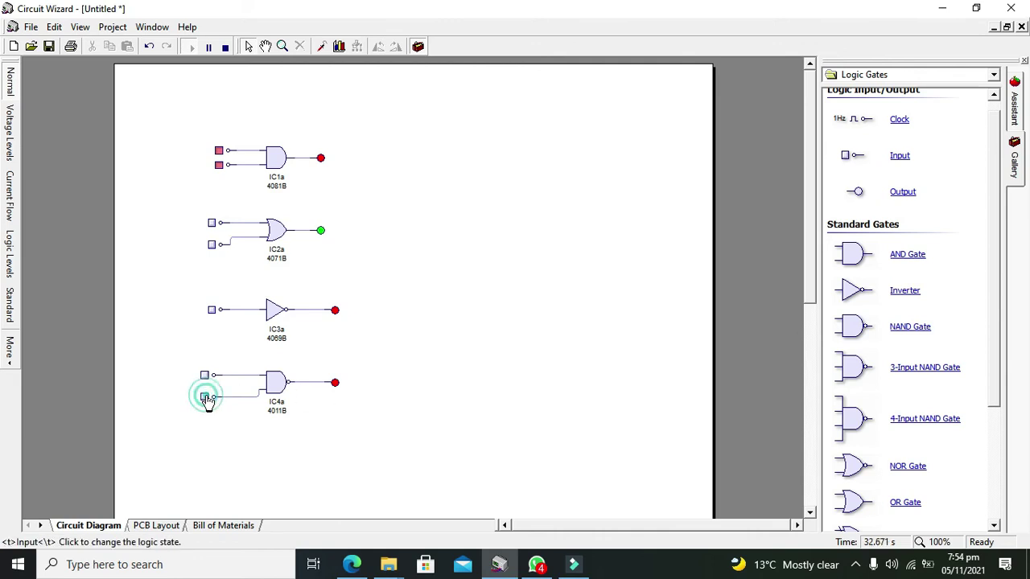
click(204, 375)
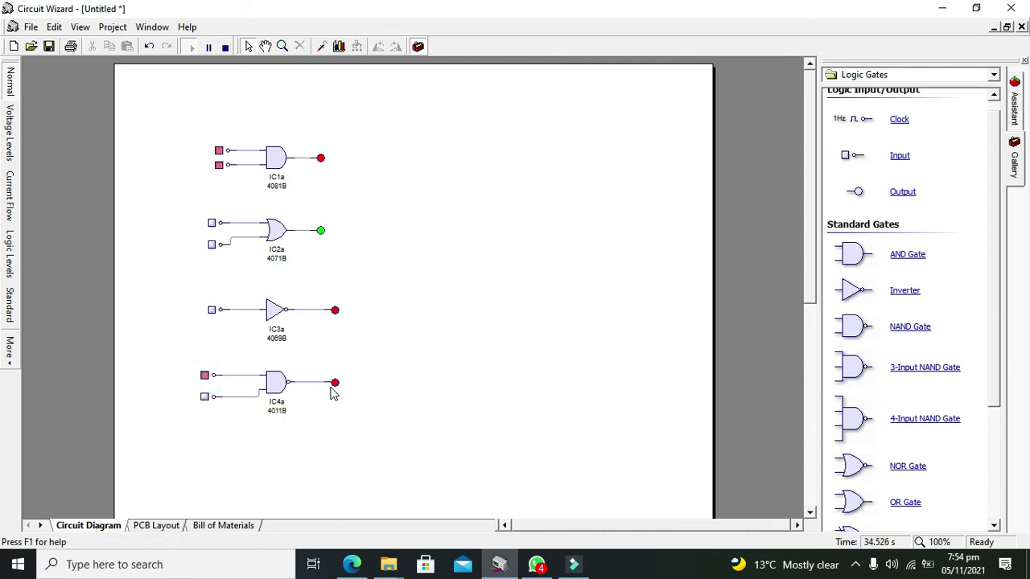
click(205, 398)
Place a NOR gate level with the AND gate in a second column and an XNOR gate below it.
drag(994, 248, 1011, 364)
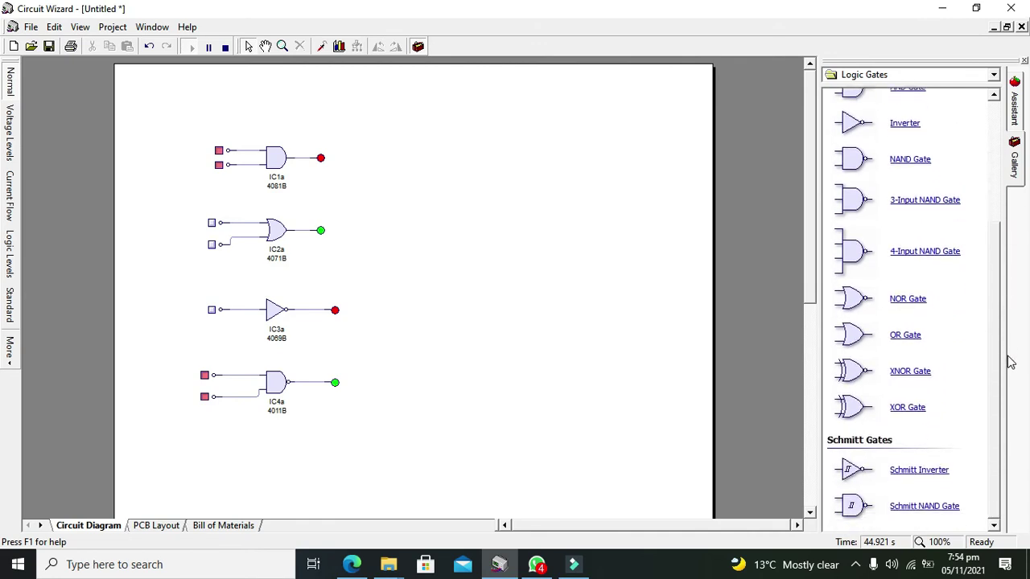
drag(855, 299, 549, 167)
drag(922, 378, 553, 233)
click(498, 183)
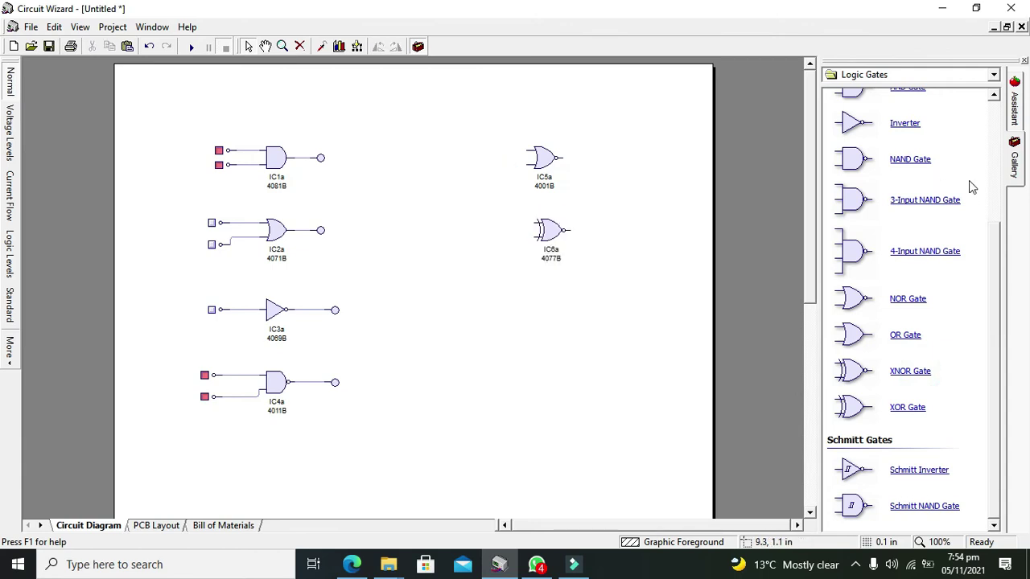
Add two logic inputs, one above the other, in front of the NOR gate's input pins.
scroll(998, 187, up, 3)
drag(853, 172, 488, 153)
click(494, 167)
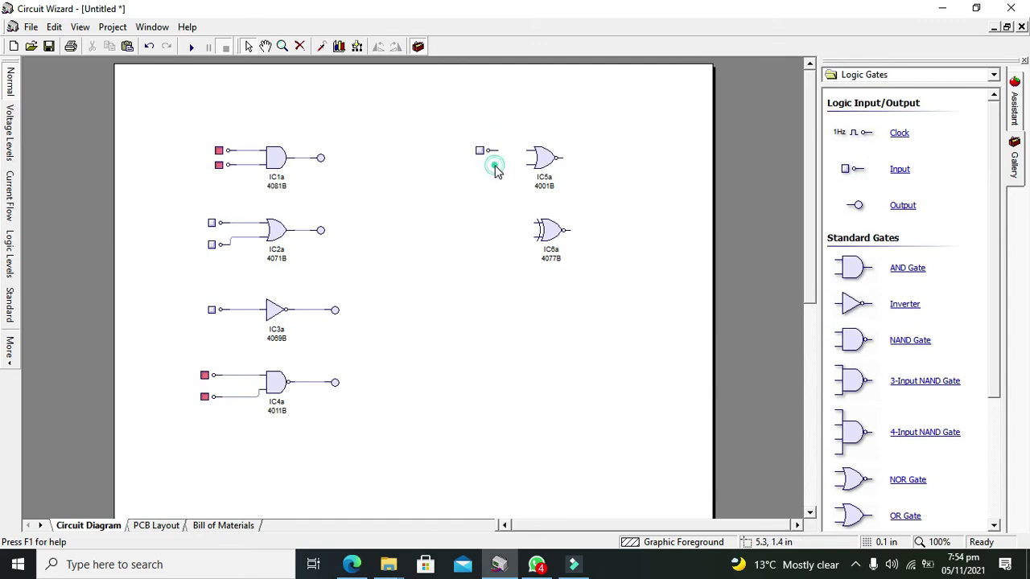
drag(907, 177, 493, 177)
click(514, 190)
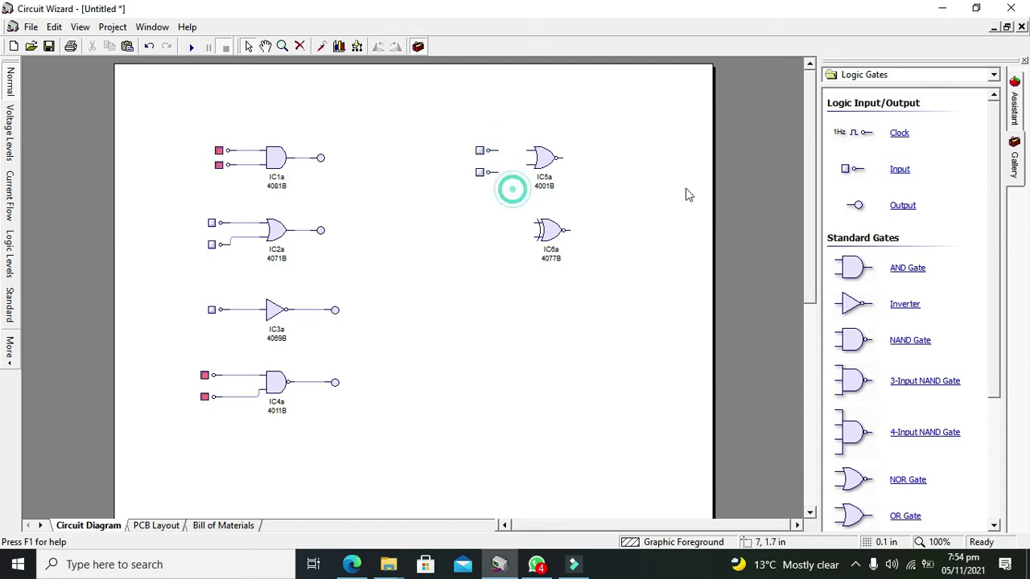
Connect a logic output to the NOR gate's output pin and wire its two logic inputs to the gate.
drag(874, 207, 581, 158)
click(592, 158)
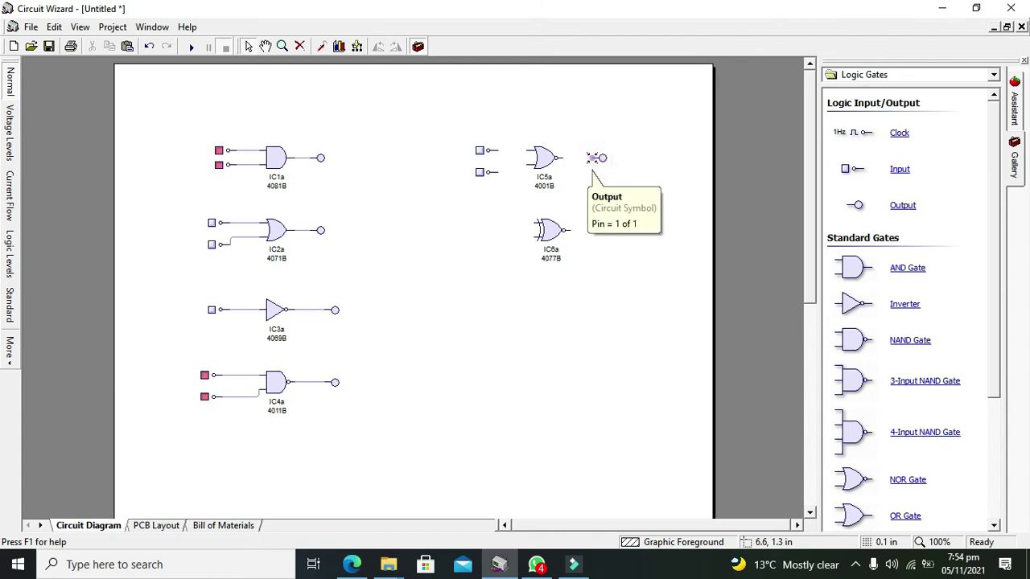
click(568, 169)
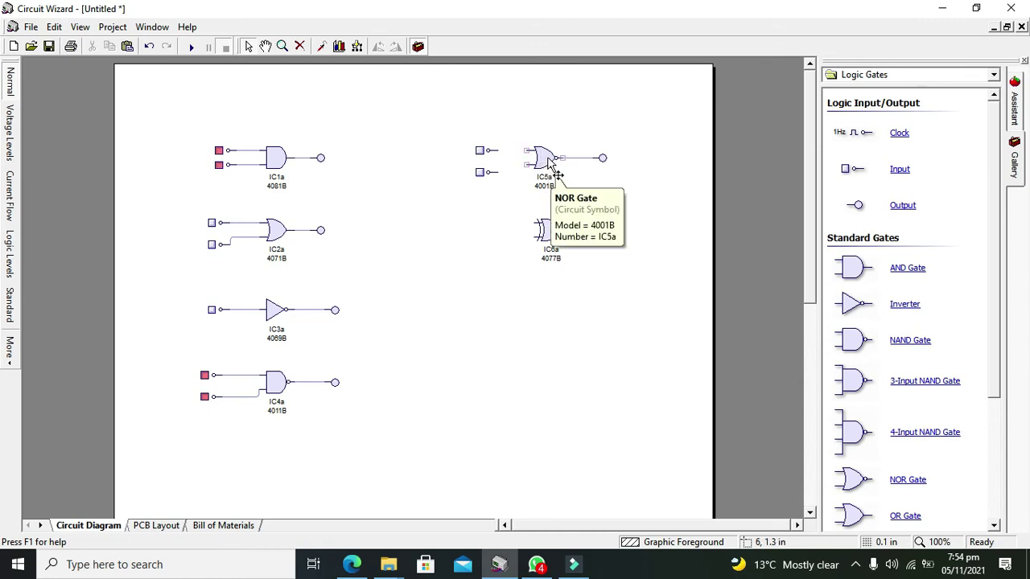
click(553, 236)
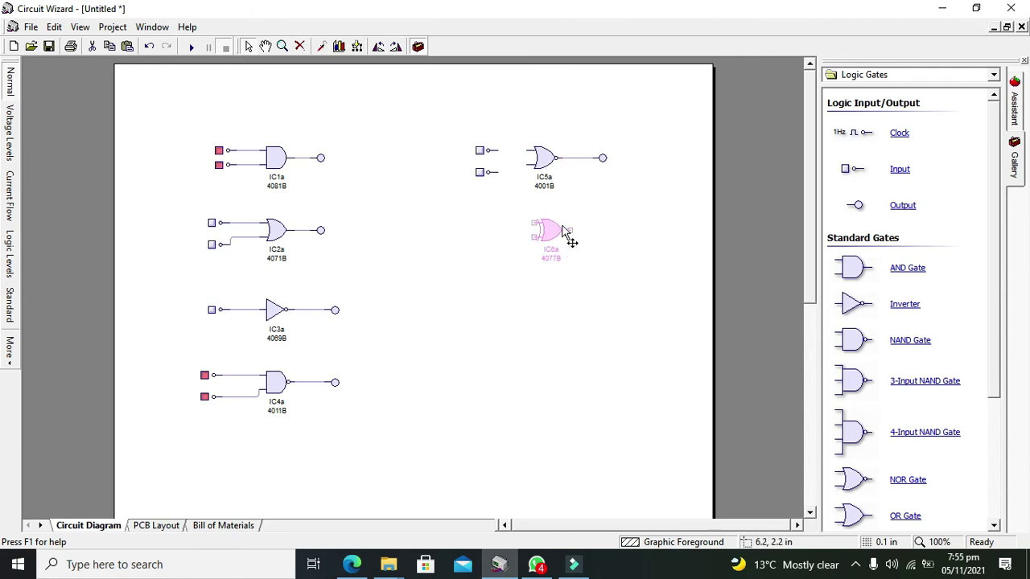
click(571, 262)
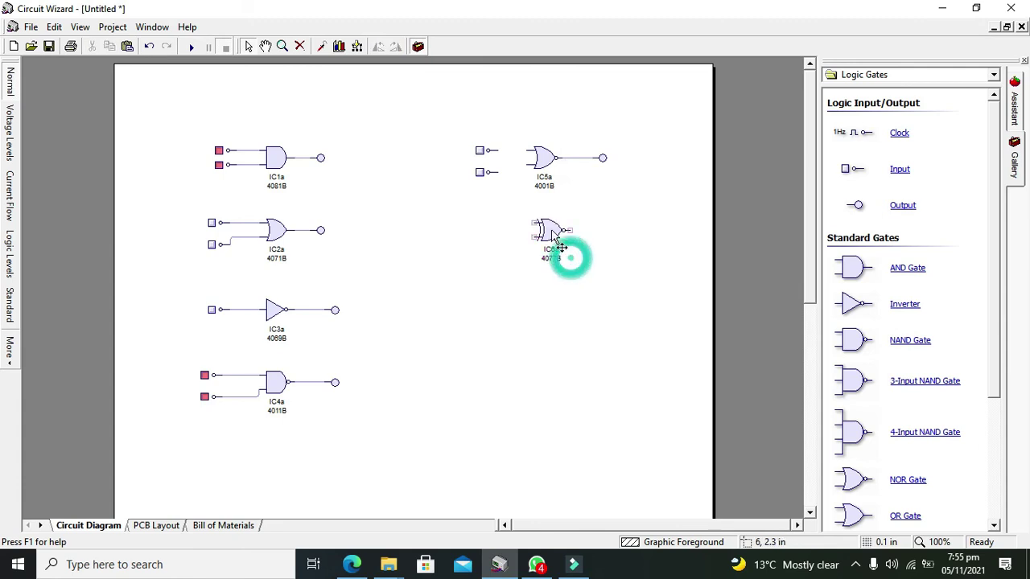
drag(530, 150, 494, 173)
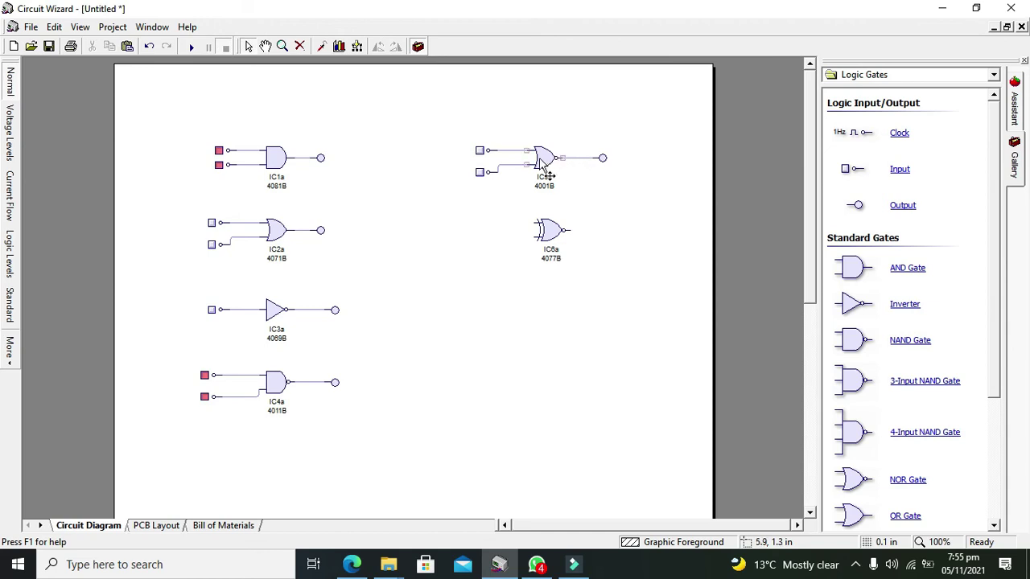
Run the simulation and test the NOR gate by toggling its inputs, ending with both high.
click(191, 48)
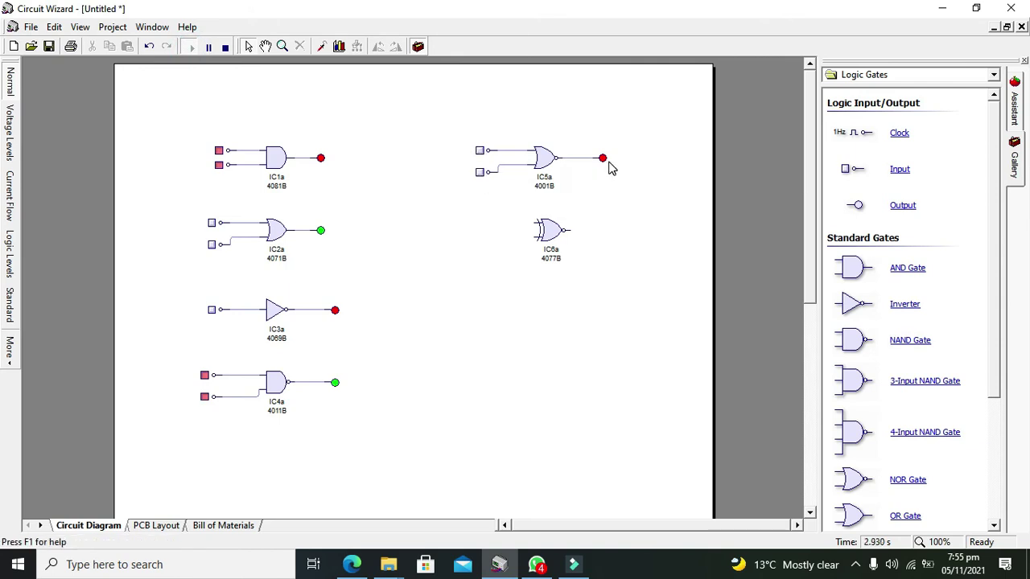
click(480, 152)
click(479, 151)
click(480, 172)
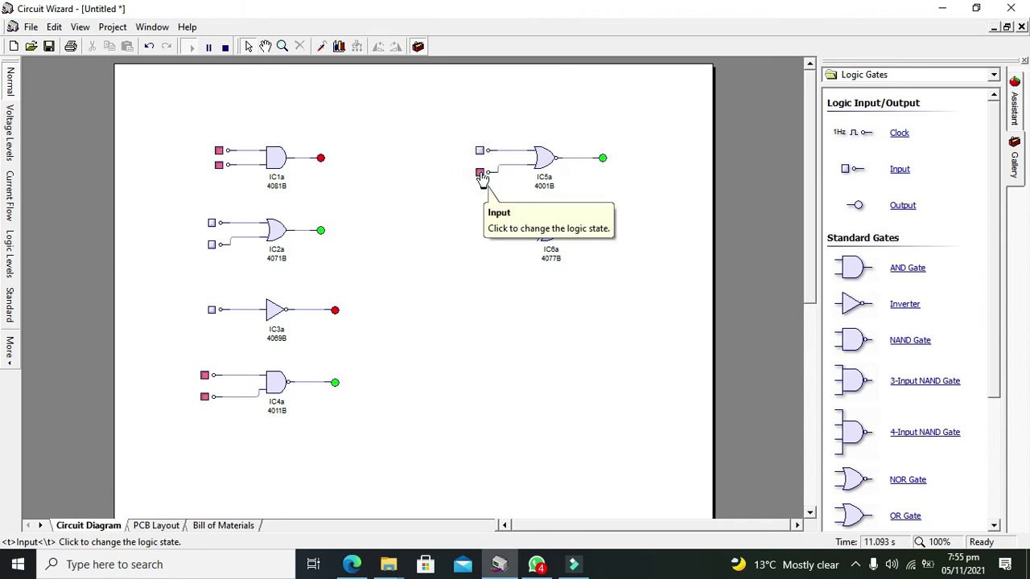
click(480, 151)
click(480, 151)
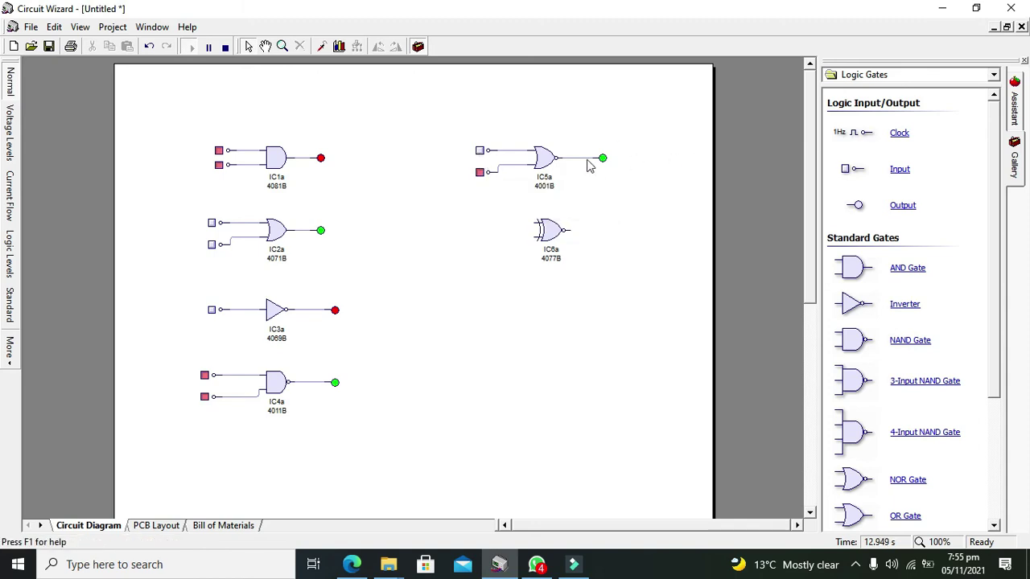
click(479, 151)
Wire two logic inputs to the XNOR gate's input pins and place a logic output beside its output pin.
drag(854, 168, 486, 231)
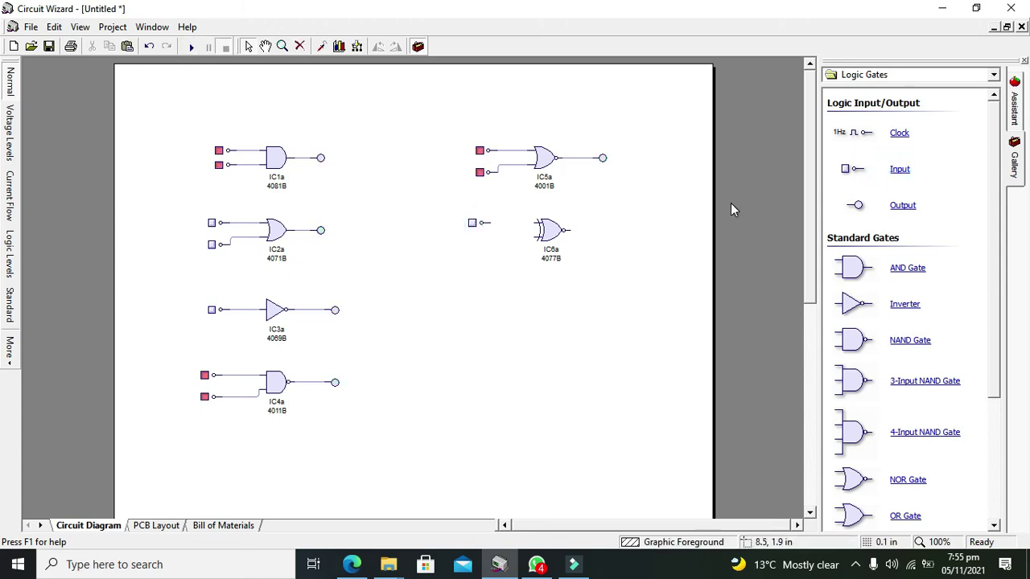
drag(902, 167, 486, 244)
click(510, 252)
click(513, 260)
drag(867, 211, 607, 245)
click(606, 241)
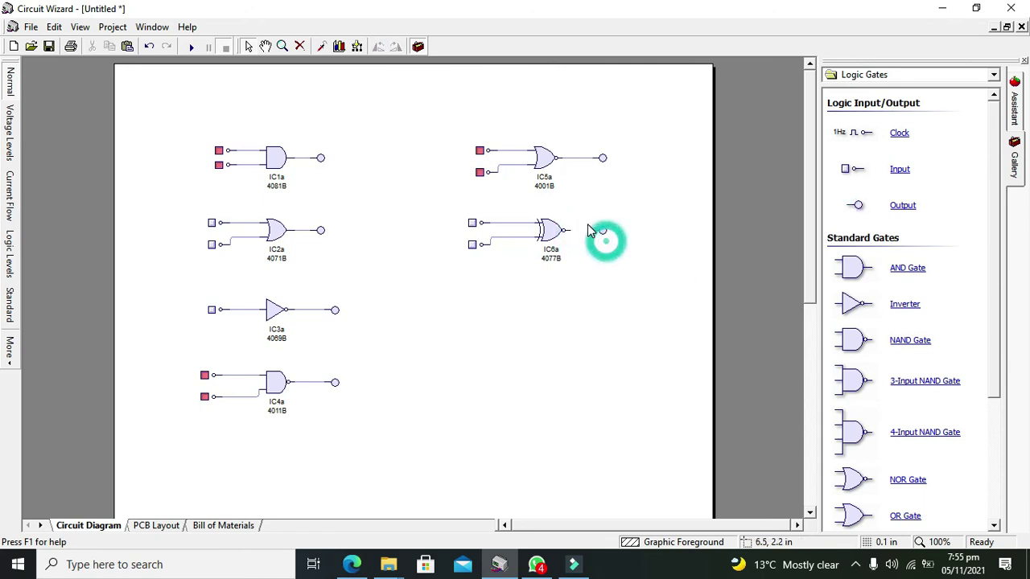
Wire the XNOR gate's output to its logic output and test the gate in simulation by toggling its inputs, ending with both low.
click(593, 230)
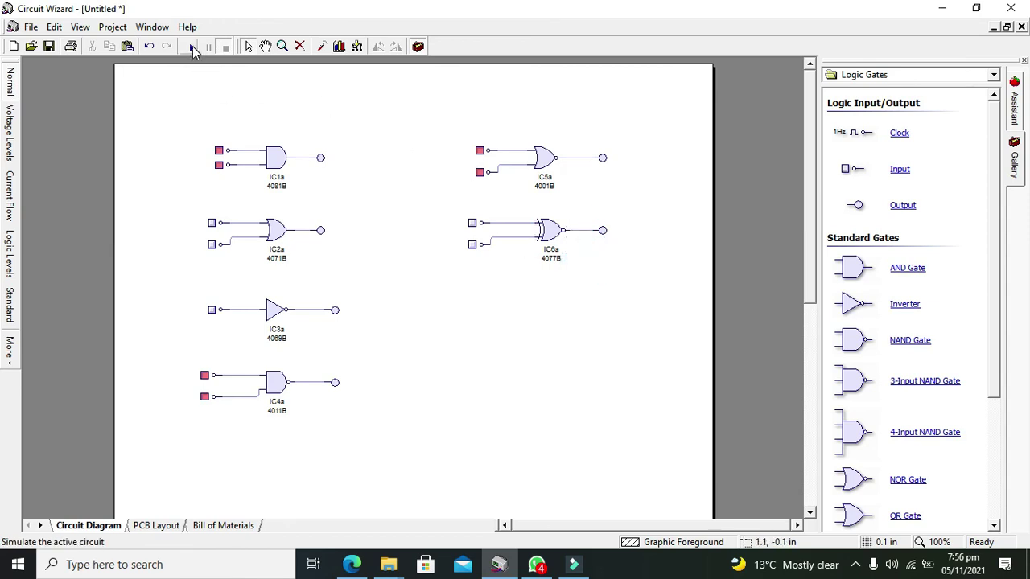
click(192, 46)
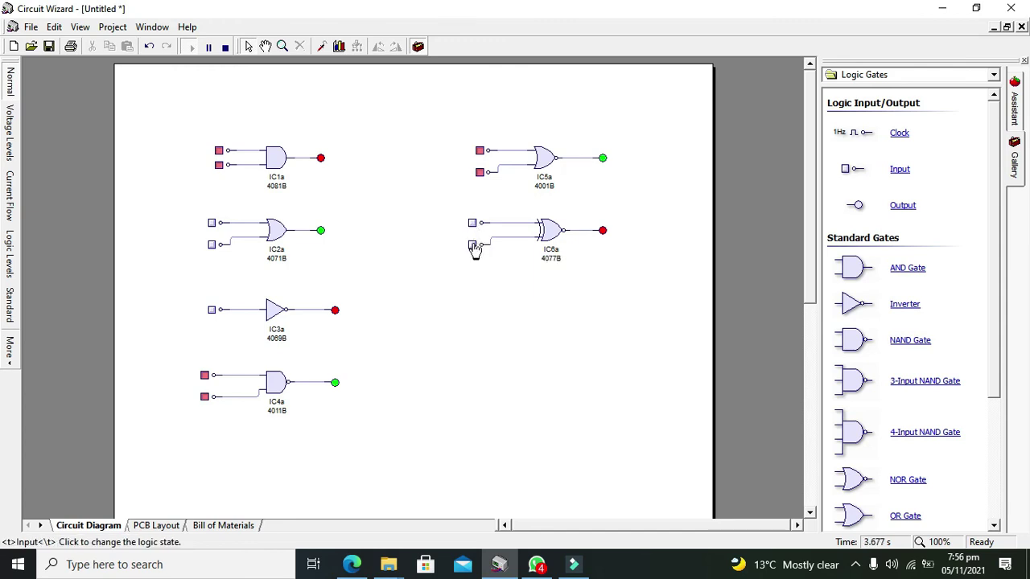
mouse_move(604, 233)
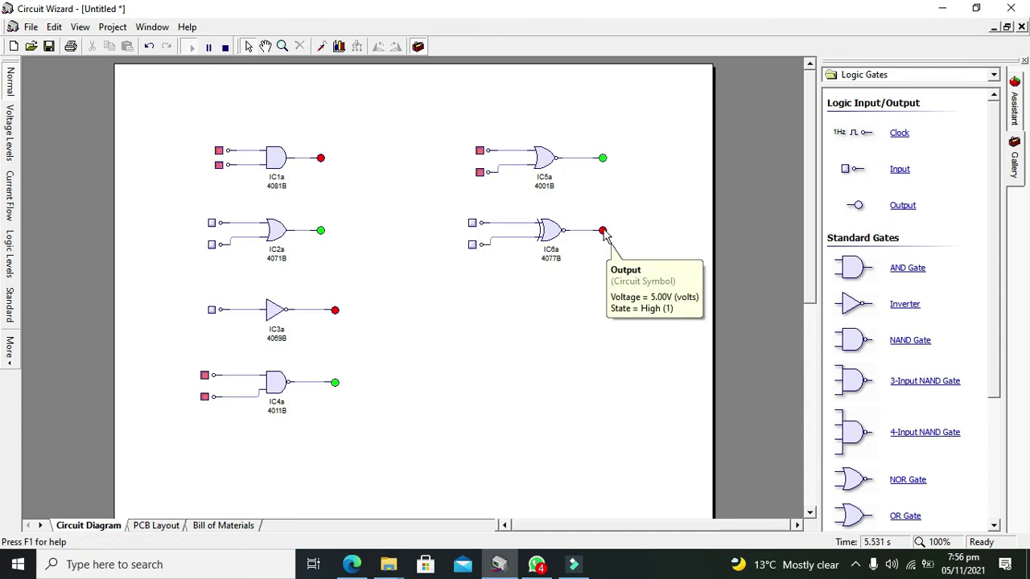
click(472, 244)
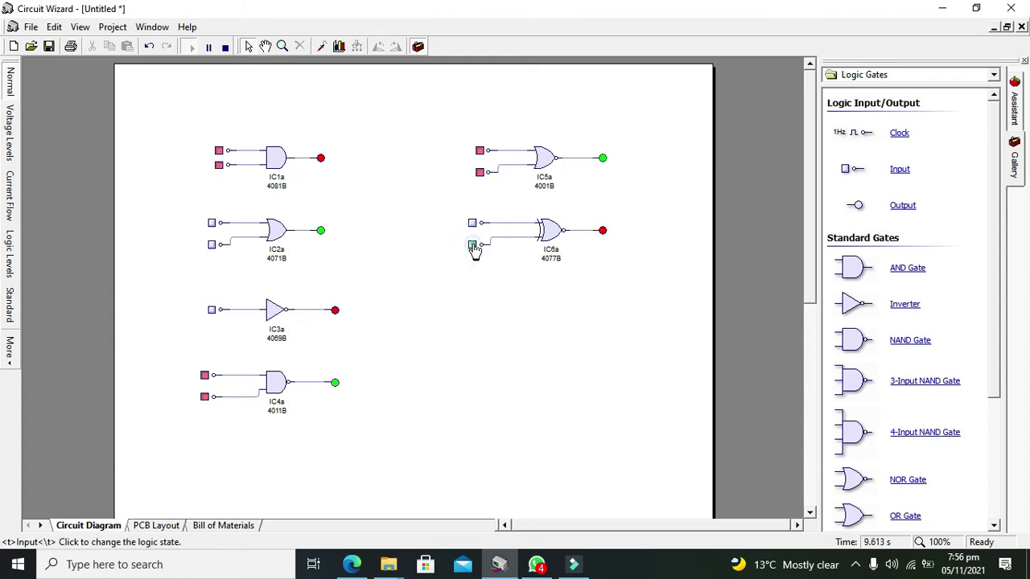
click(473, 223)
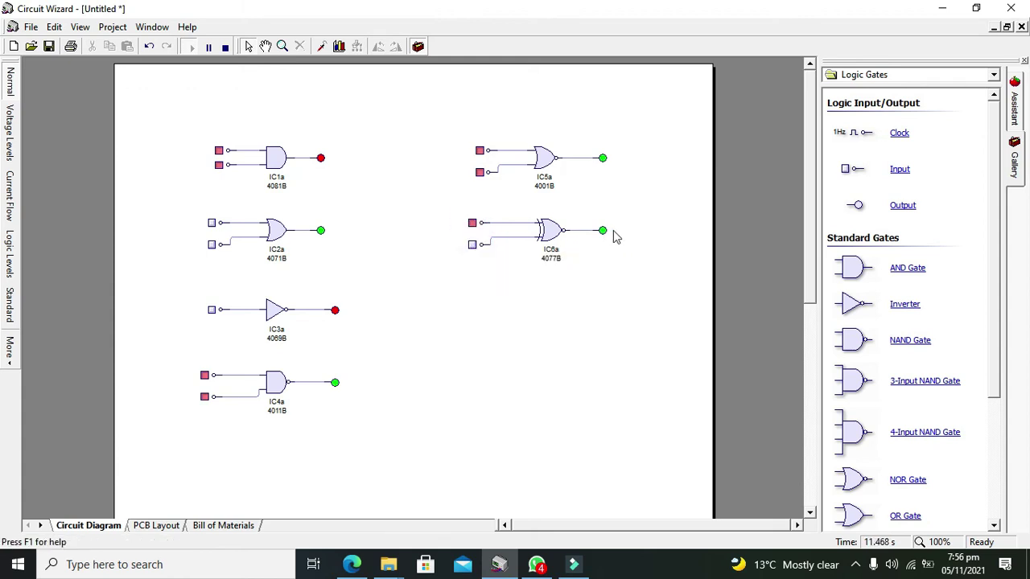
click(472, 245)
mouse_move(605, 233)
click(472, 245)
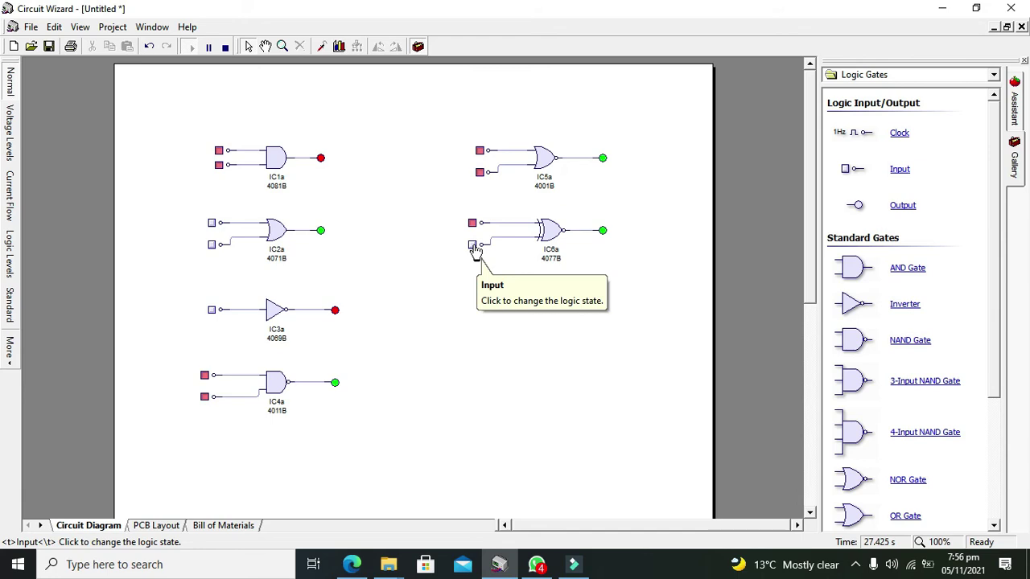
click(472, 246)
click(473, 245)
click(472, 223)
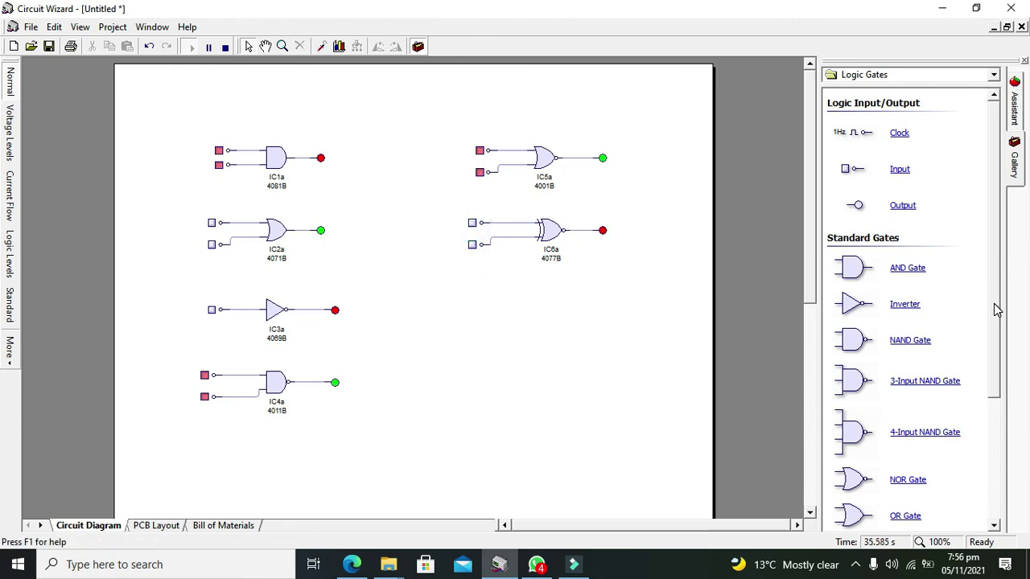
Place an XOR gate below the XNOR gate and connect a logic output to its output pin.
scroll(996, 309, down, 3)
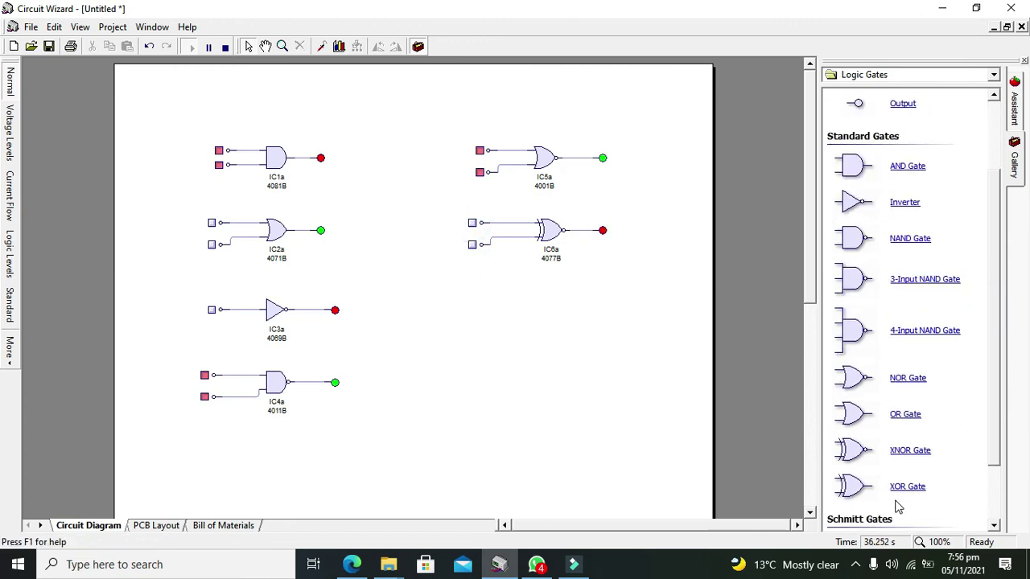
drag(852, 492, 555, 320)
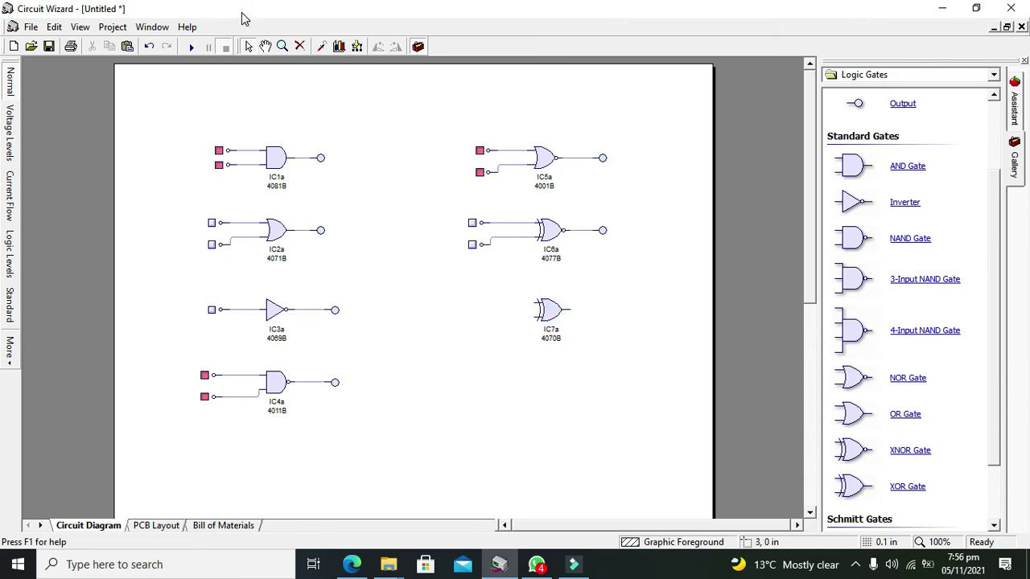
scroll(995, 231, up, 3)
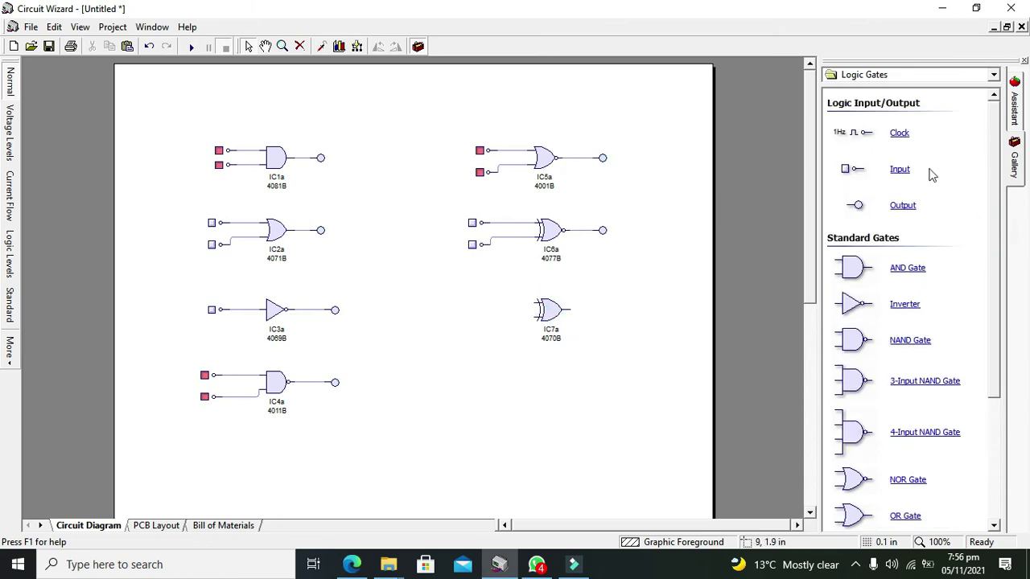
drag(897, 205, 598, 310)
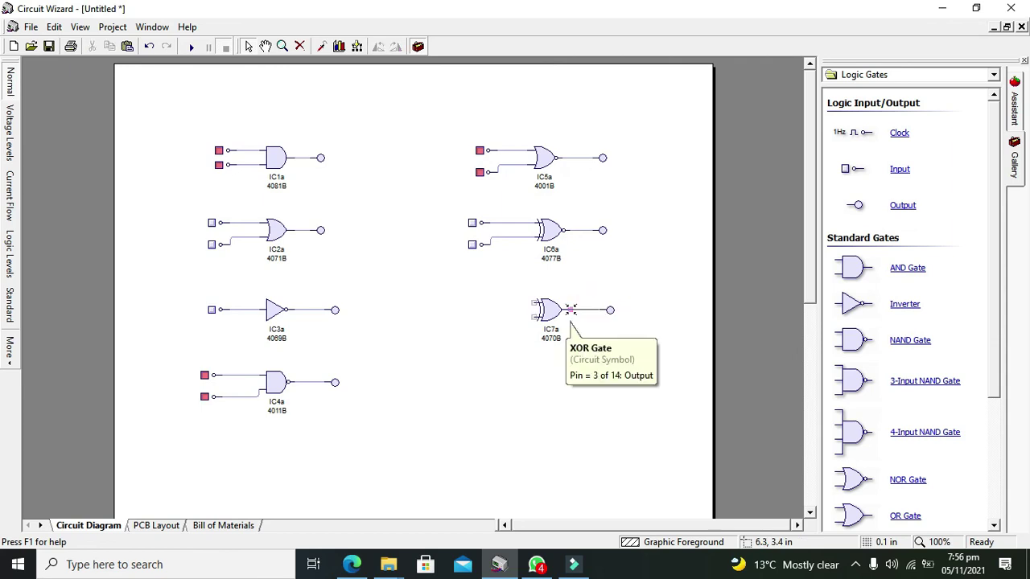
Add two logic inputs, one above the other, in front of the XOR gate and wire them to its input pins.
drag(894, 170, 477, 304)
click(477, 330)
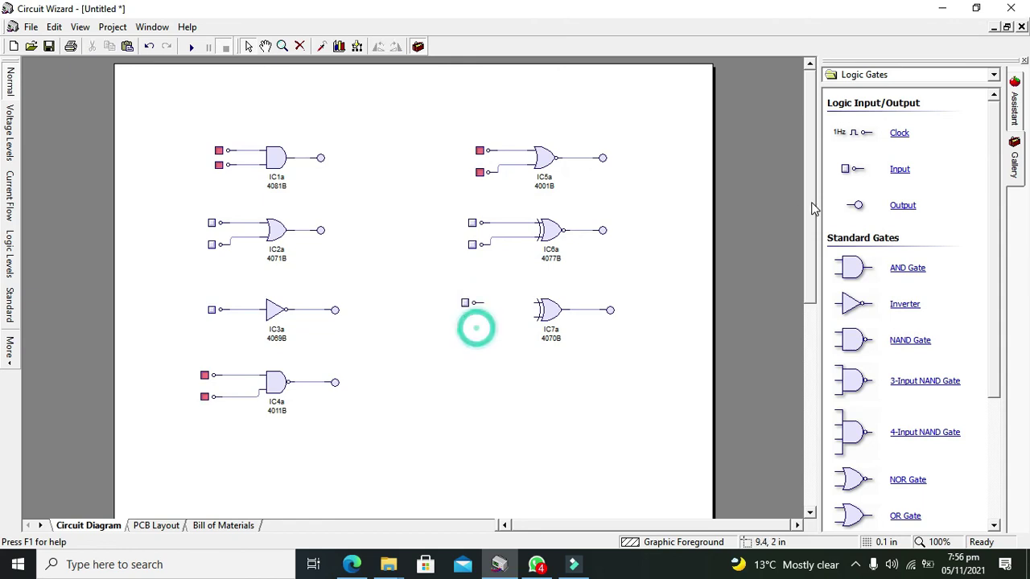
drag(853, 169, 476, 303)
click(487, 343)
click(524, 303)
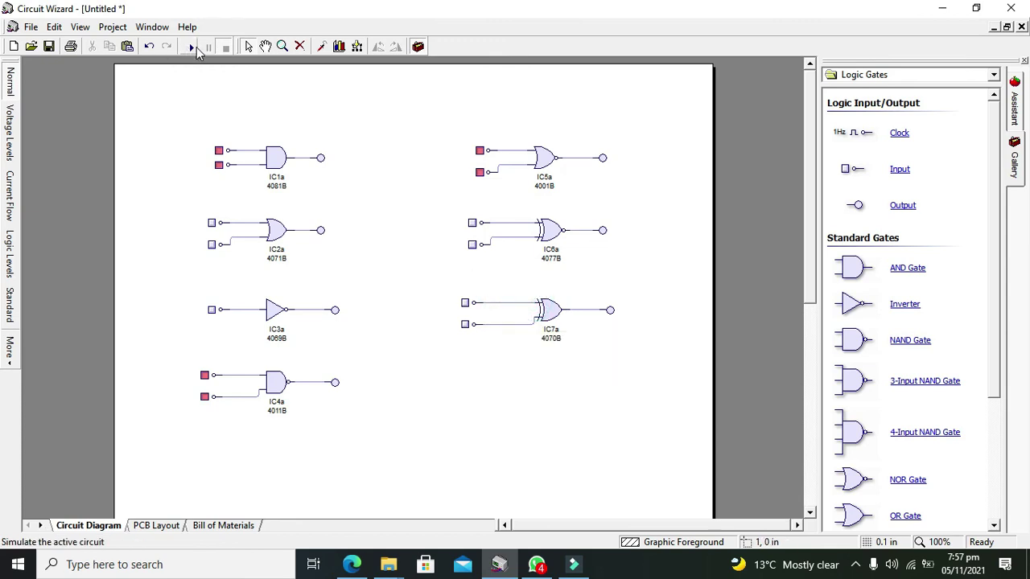
Run the simulation and test the XOR gate by toggling its inputs, ending with the upper one low and the lower one high.
click(192, 46)
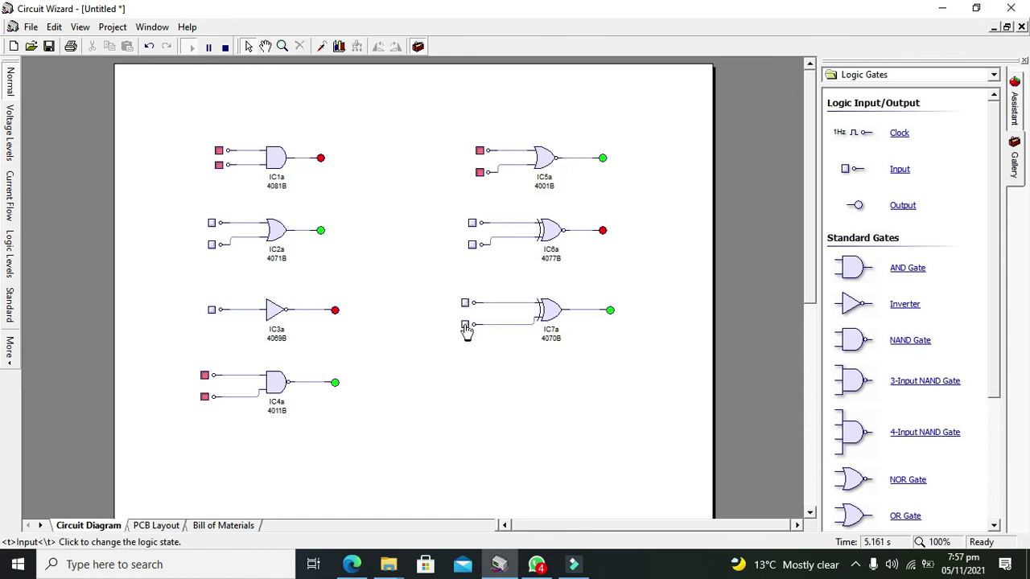
mouse_move(611, 317)
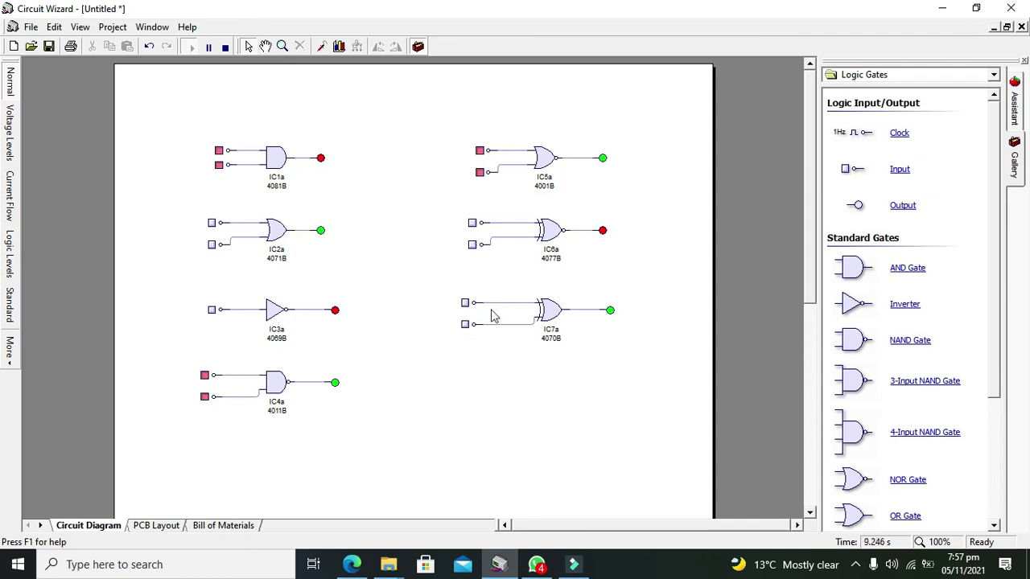
click(465, 303)
click(465, 324)
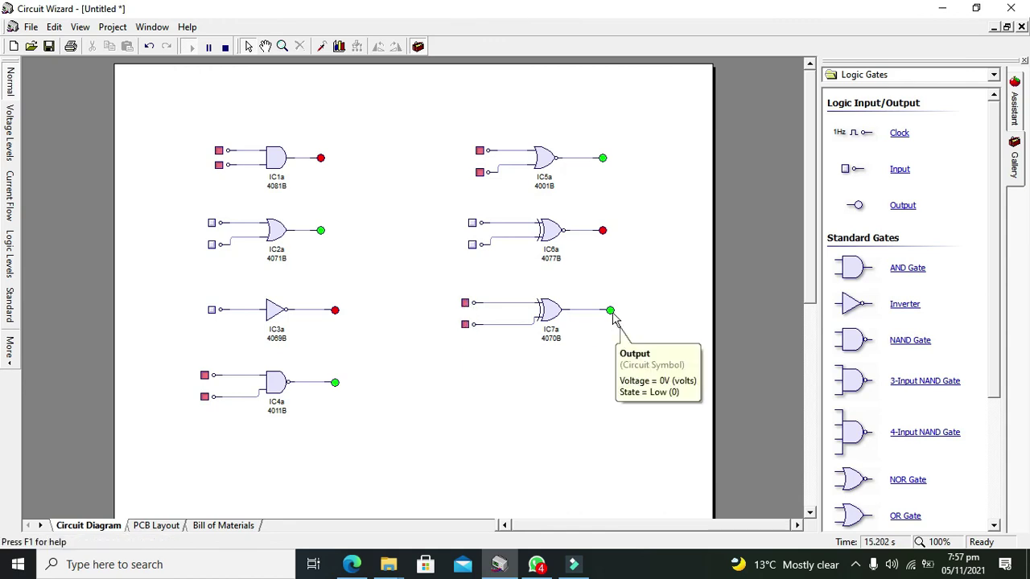
click(466, 326)
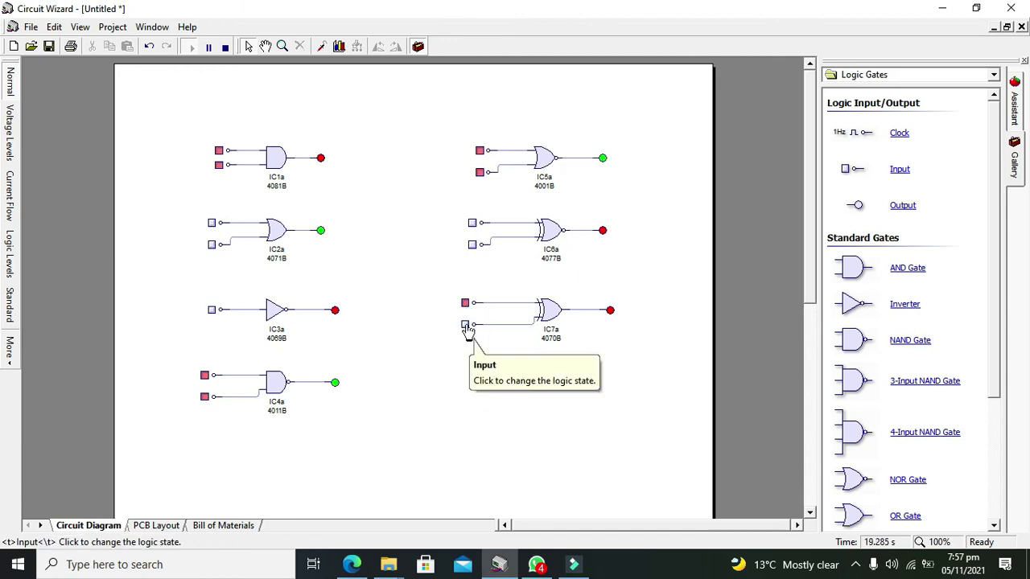
click(465, 324)
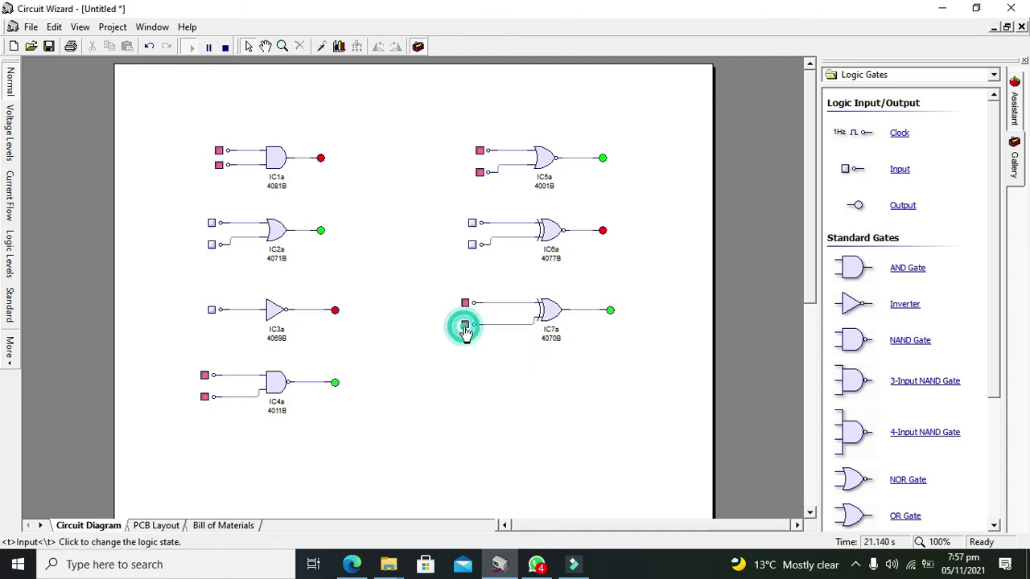
click(465, 303)
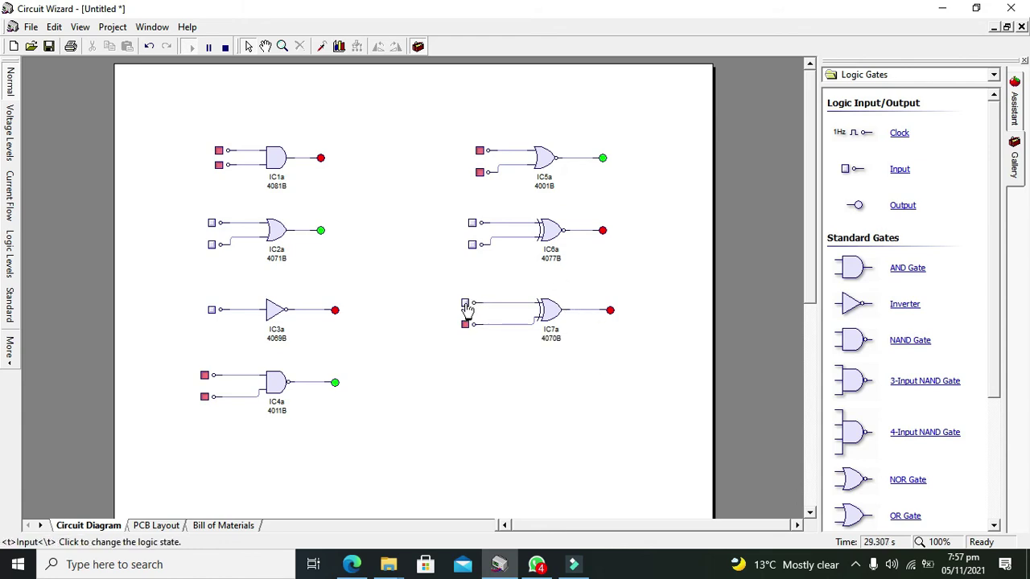
mouse_move(611, 316)
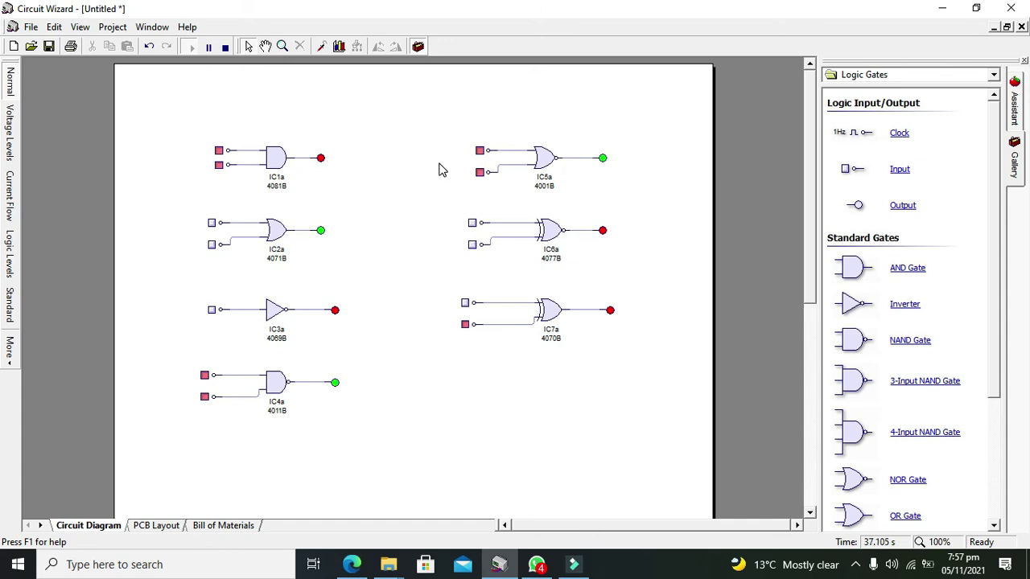
click(442, 132)
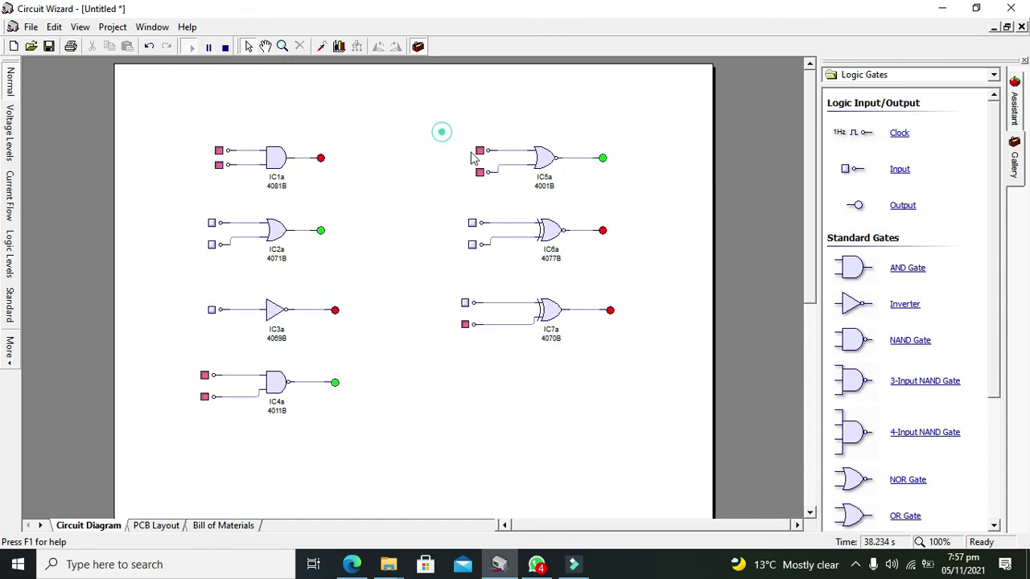
click(501, 198)
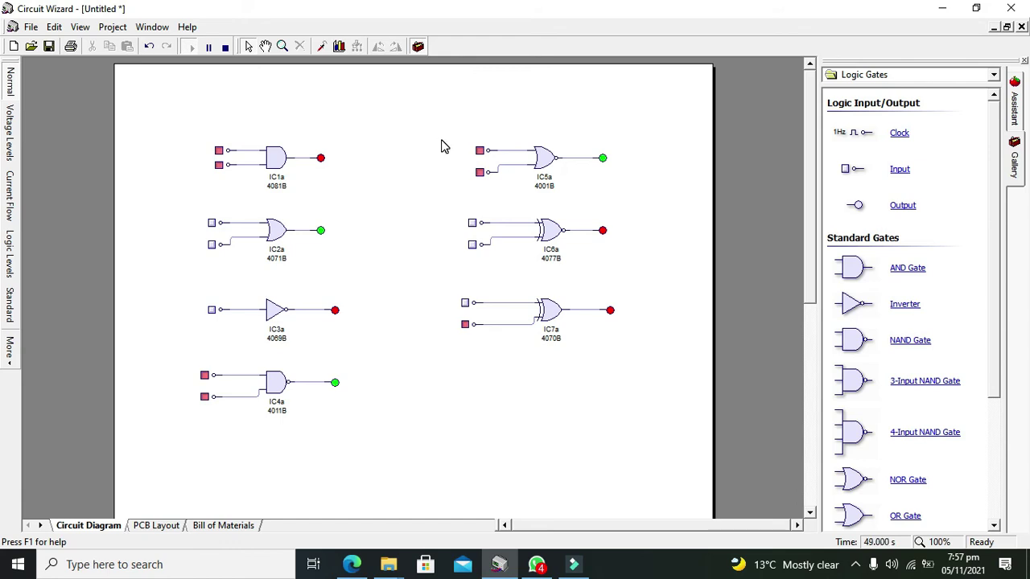
mouse_move(858, 538)
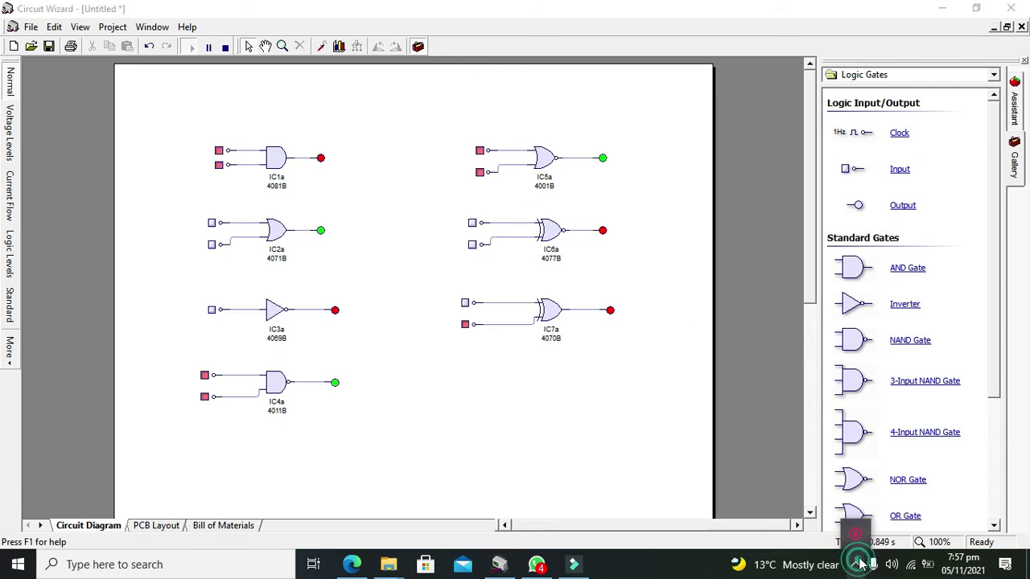